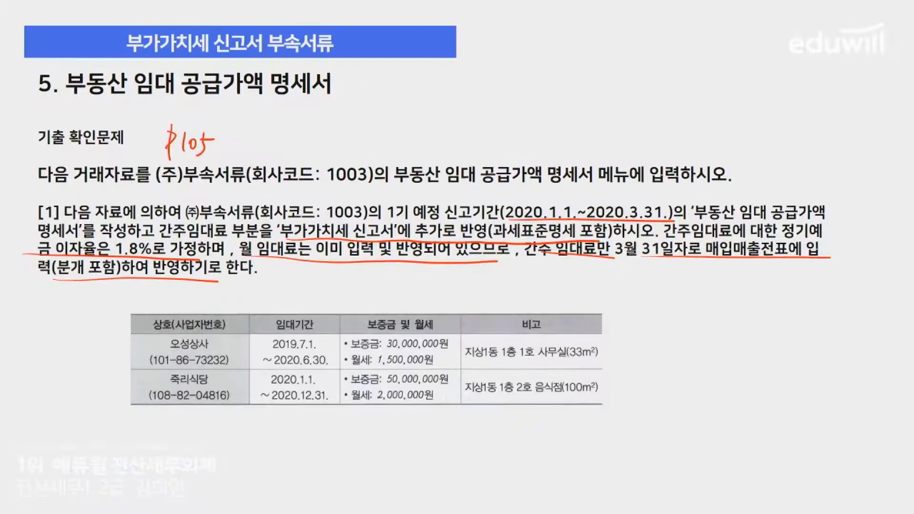
Enter building 1, floor 1 and unit 1 as the leased location of 오성상사 in the rental supply statement
drag(495, 357, 518, 361)
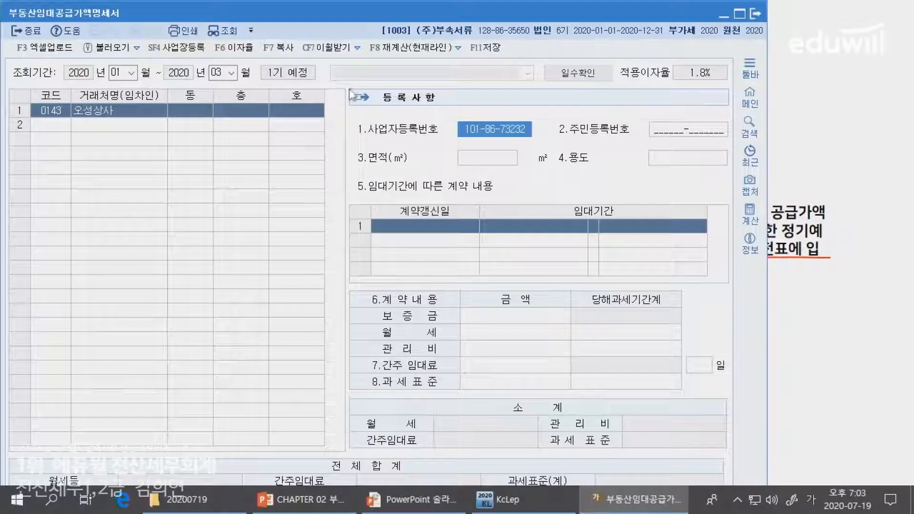
click(173, 113)
text(1)
key(Return)
text(1)
key(Return)
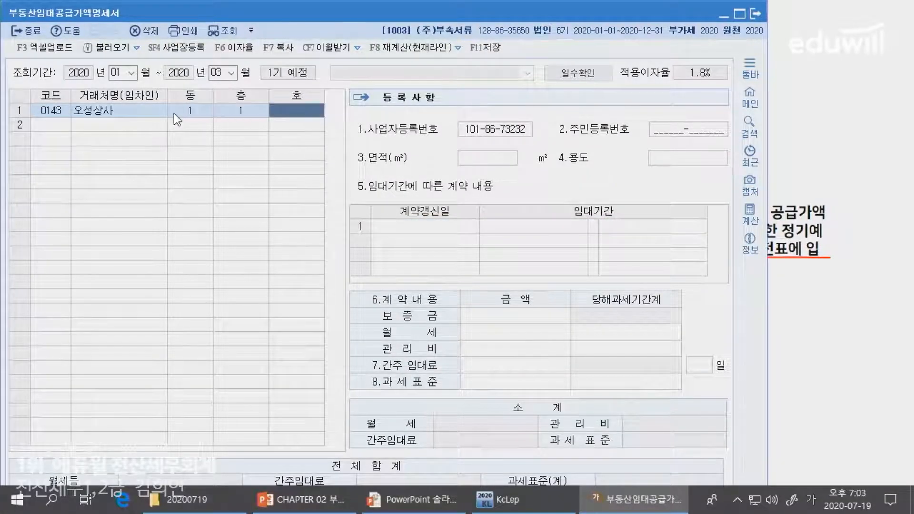
text(1)
key(Return)
Set the leased area of 오성상사 to 33 m² and its use to 사무실
key(Return)
key(Return)
key(alt+Tab)
key(alt+Tab)
text(33)
key(Return)
key(alt+Tab)
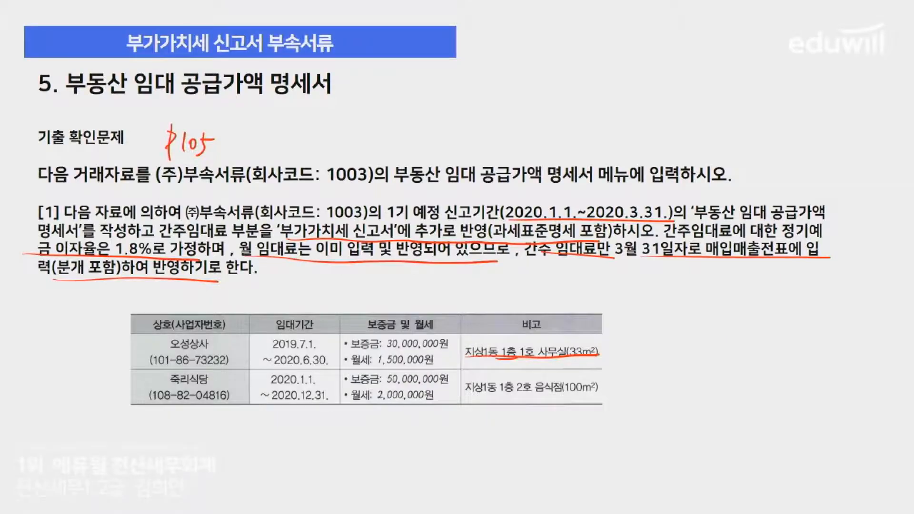
key(alt+Tab)
text(사무실)
key(Return)
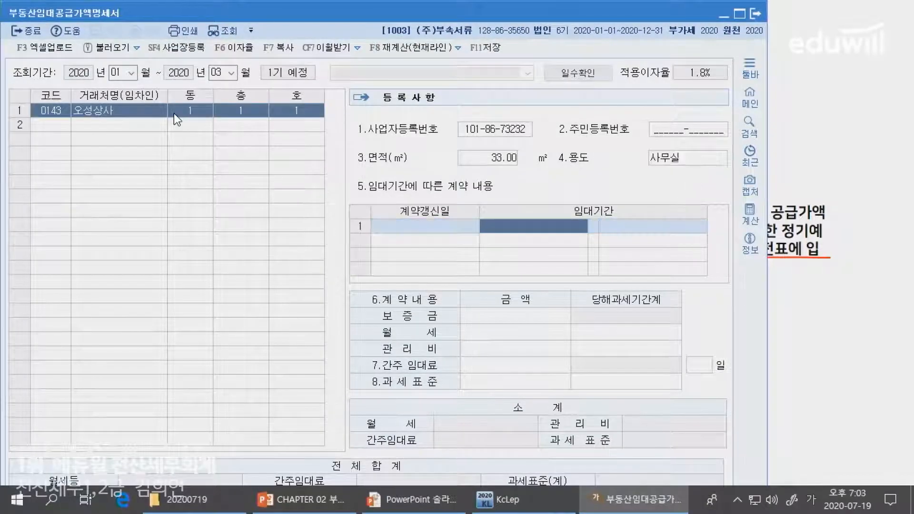
Enter the lease period of 오성상사 as 2019-07-01 to 2020-06-30, following the problem slide
key(alt+Tab)
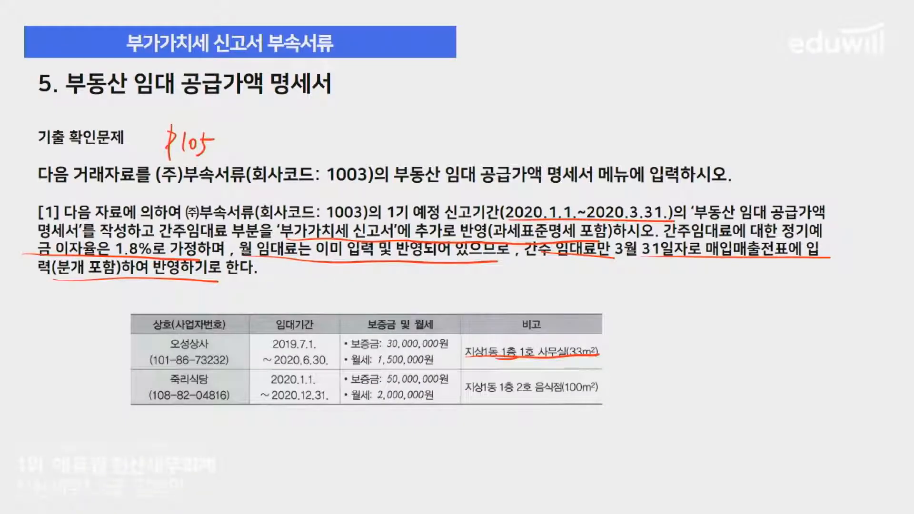
key(alt+Tab)
text(2019070120200)
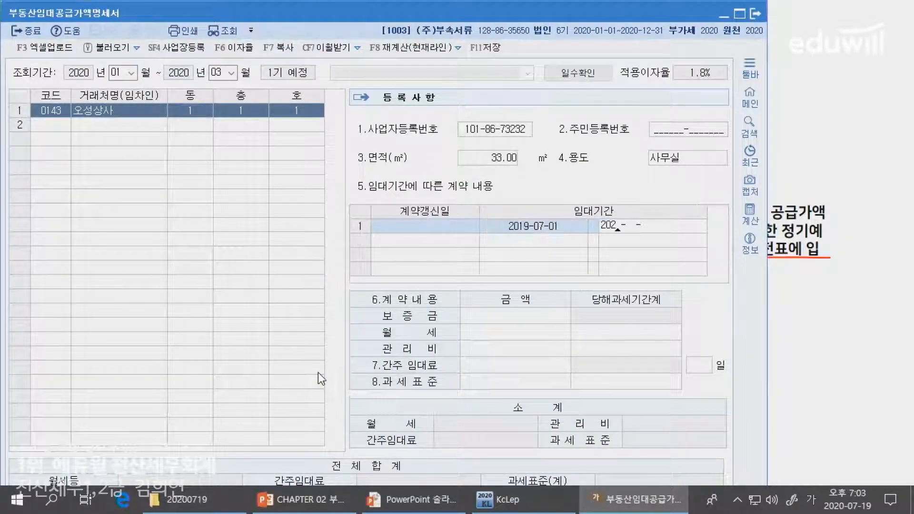
text(630)
key(Return)
Enter a deposit of 30,000,000 and a monthly rent of 1,500,000 for 오성상사, leaving the management fee empty
key(alt+Tab)
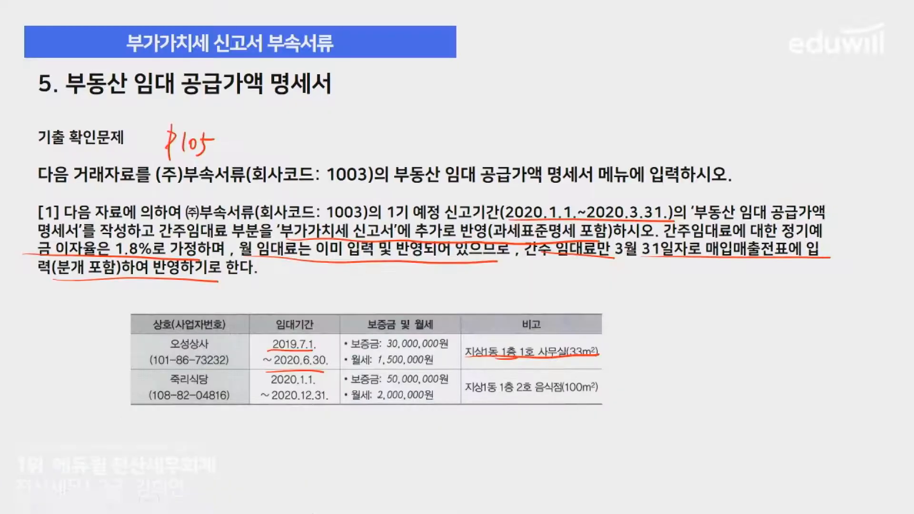
drag(369, 348, 455, 346)
key(alt+Tab)
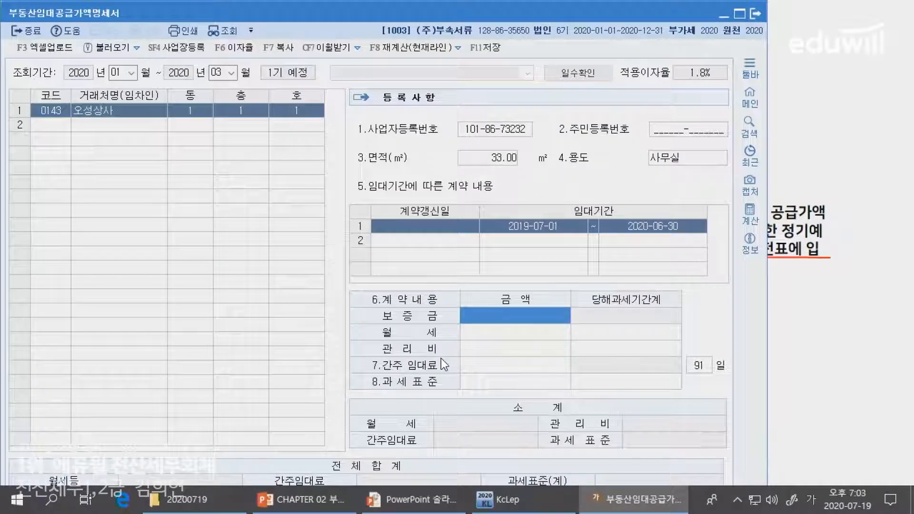
text(30000000)
key(Return)
key(alt+Tab)
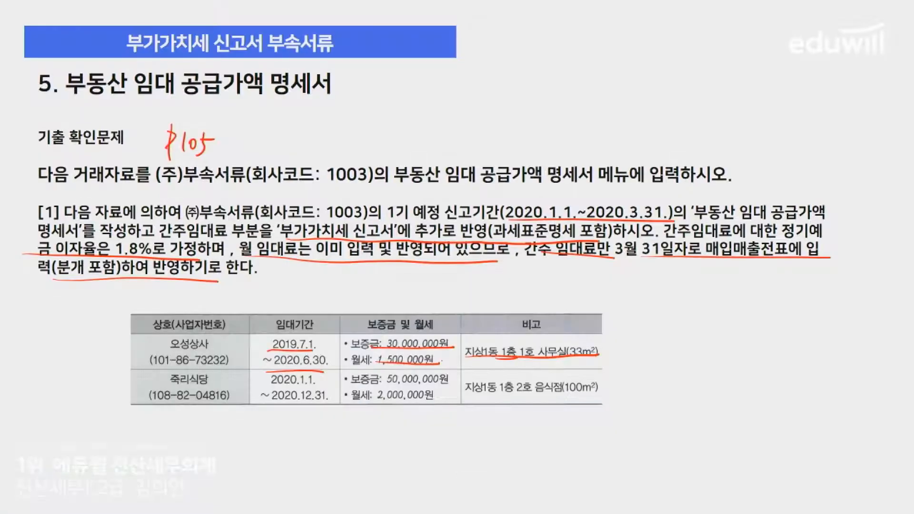
key(alt+Tab)
text(1500000)
key(Return)
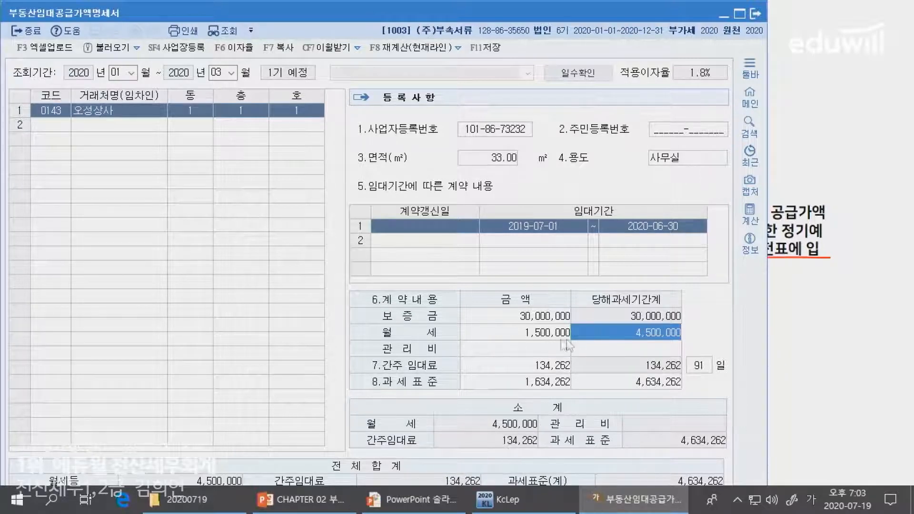
key(alt+Tab)
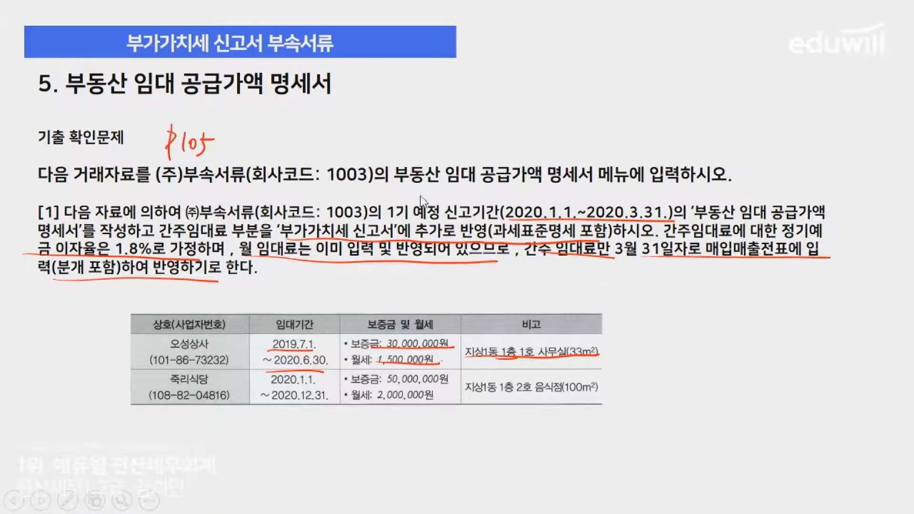
key(alt+Tab)
key(Return)
key(Return)
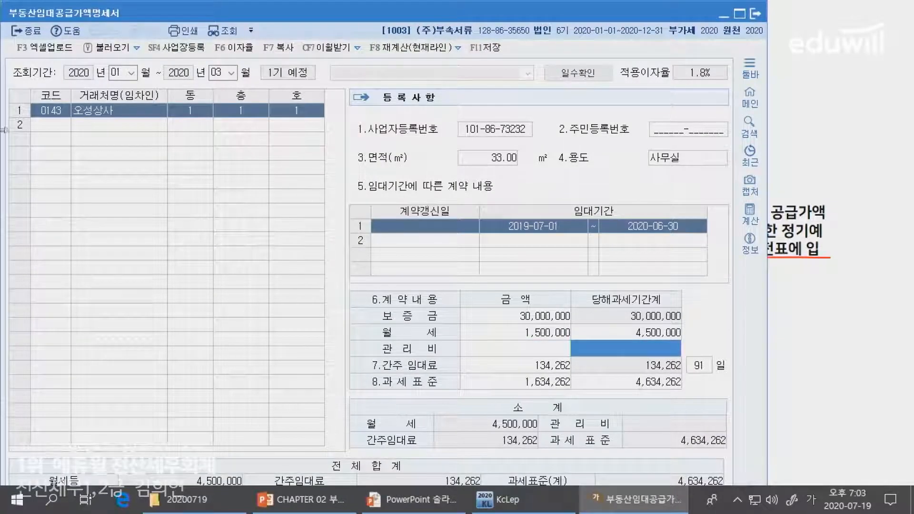
Add 죽리식당 as the second tenant by searching the customer list for 죽리
click(62, 125)
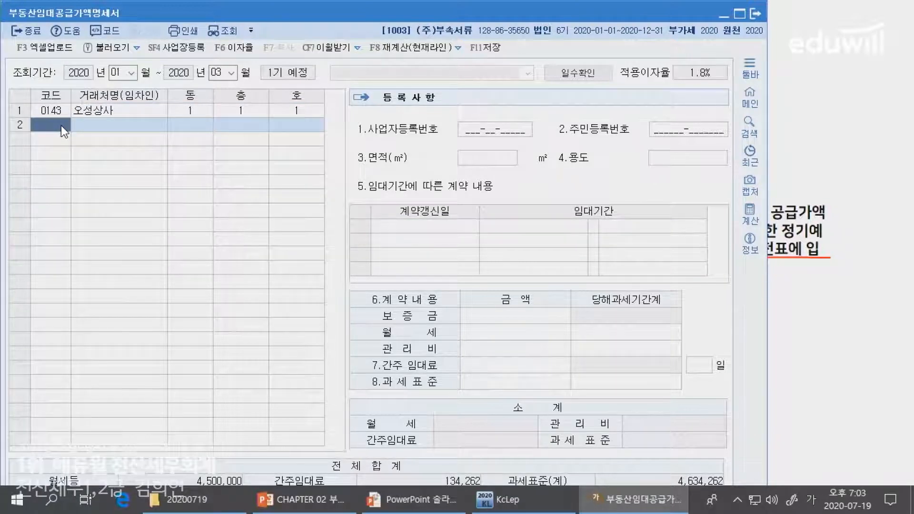
key(F2)
text(죽리)
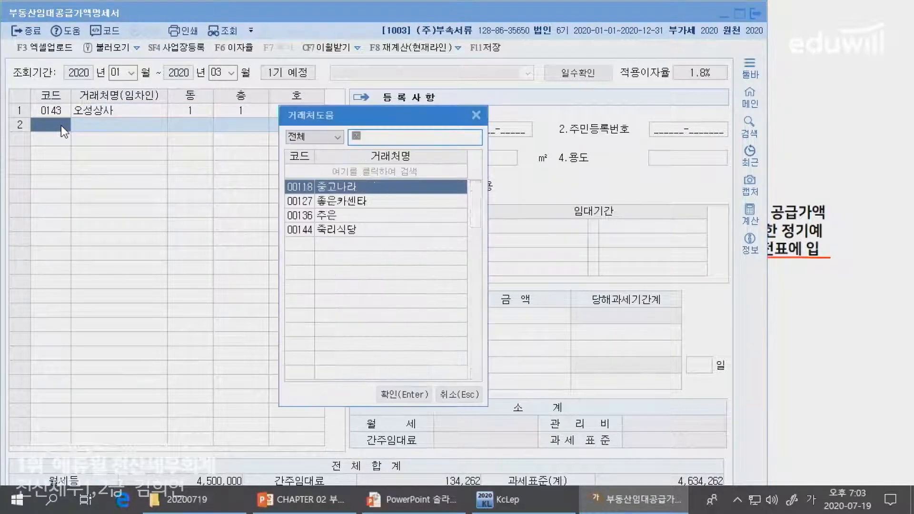
key(Return)
Enter building 1, floor 1 and unit 2 as the leased location of 죽리식당
key(alt+Tab)
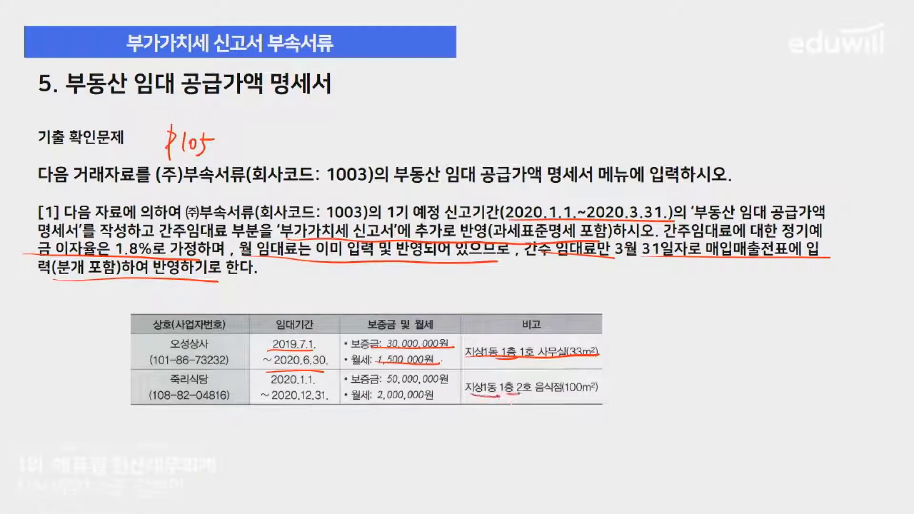
key(alt+Tab)
text(1)
key(Return)
text(1)
key(Return)
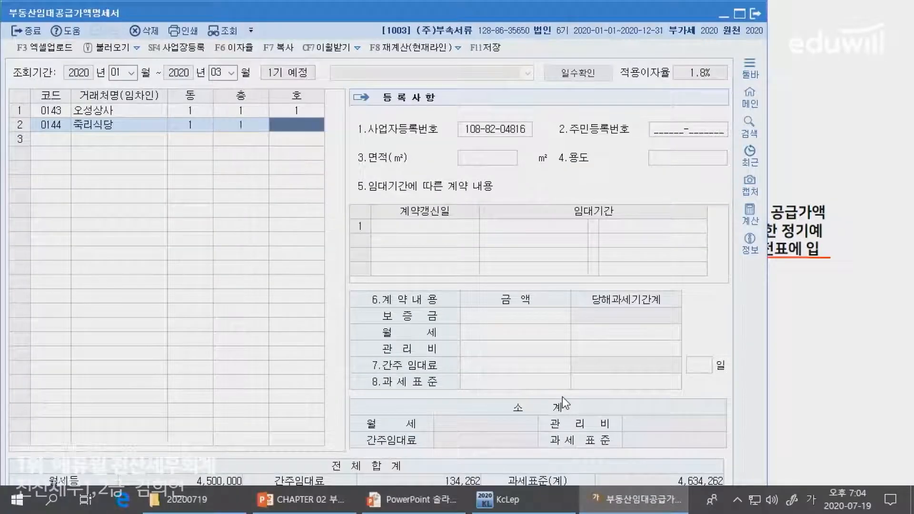
text(2)
key(Return)
key(Return)
key(Return)
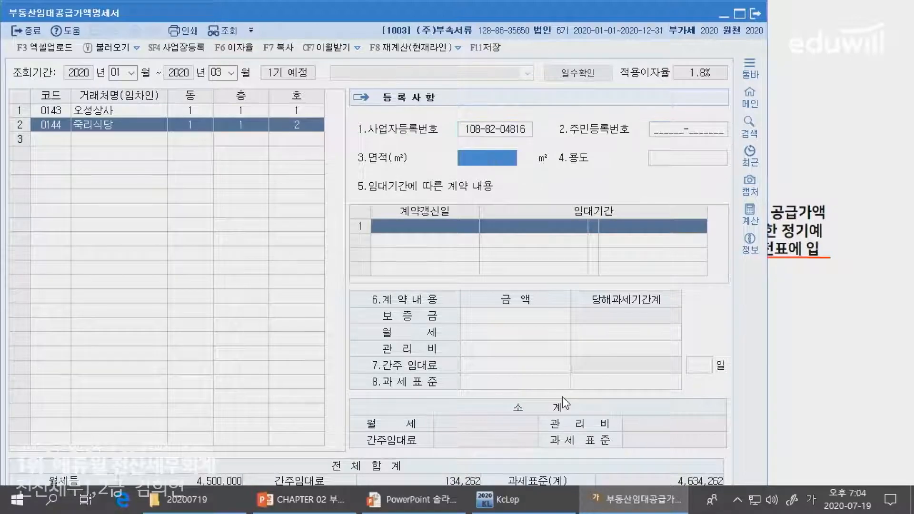
Set the leased area of 죽리식당 to 100 m² and its use to 음식점
key(alt+Tab)
key(alt+Tab)
text(100)
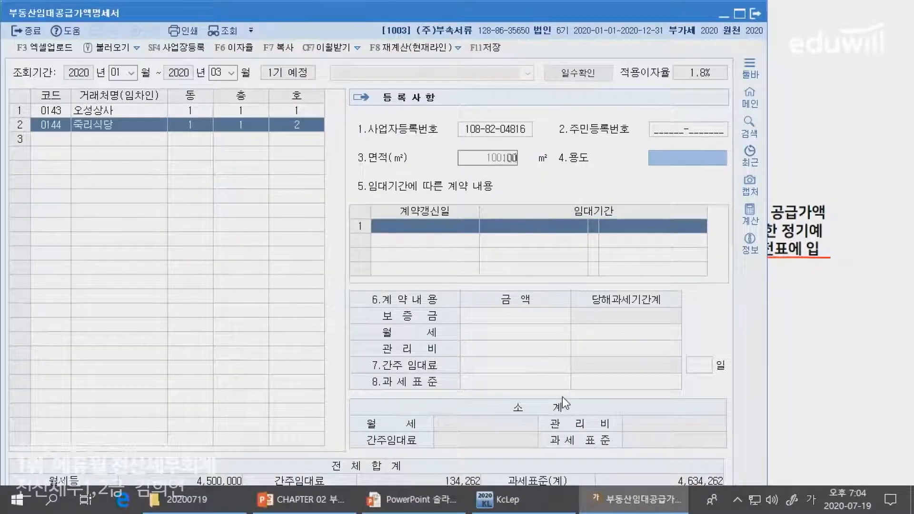
key(Return)
key(alt+Tab)
Enter the lease period of 죽리식당 as 2020-01-01 to 2020-12-31, underlining these dates on the problem slide
key(alt+Tab)
text(음식점)
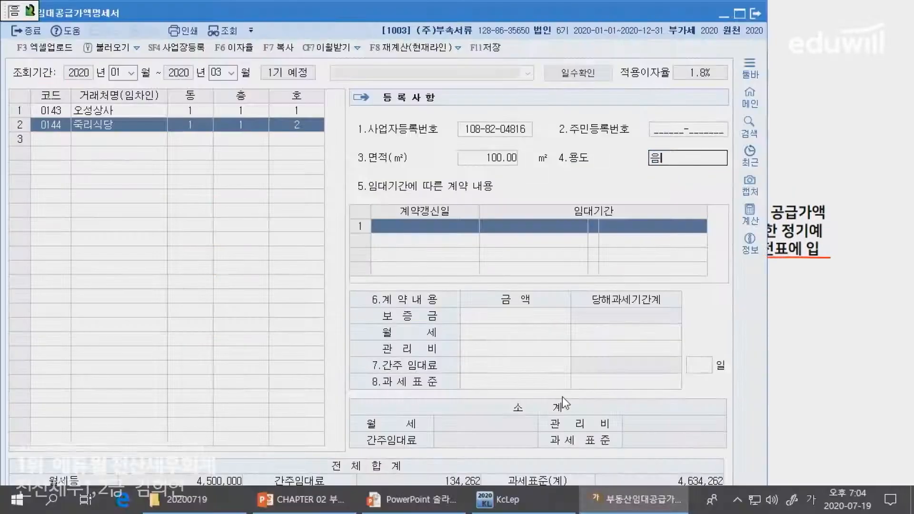
key(Return)
key(alt+Tab)
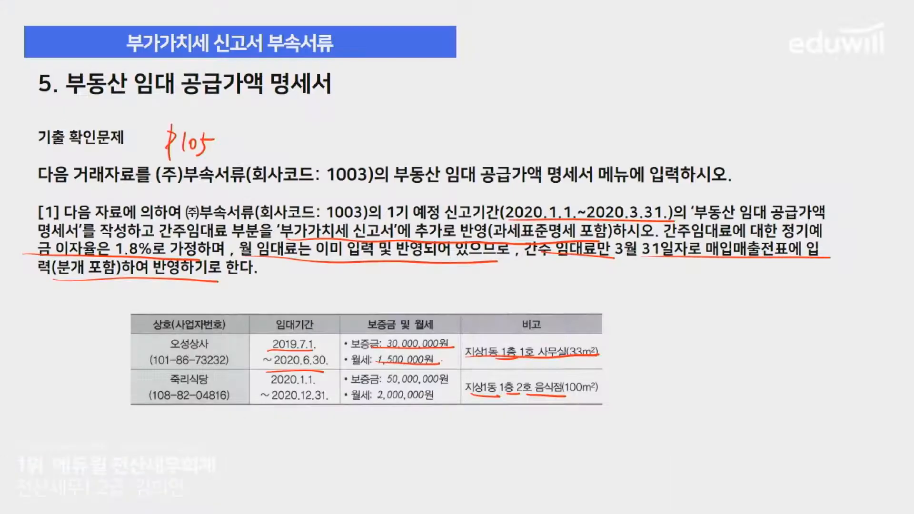
drag(252, 404, 328, 401)
key(alt+Tab)
text(2020010)
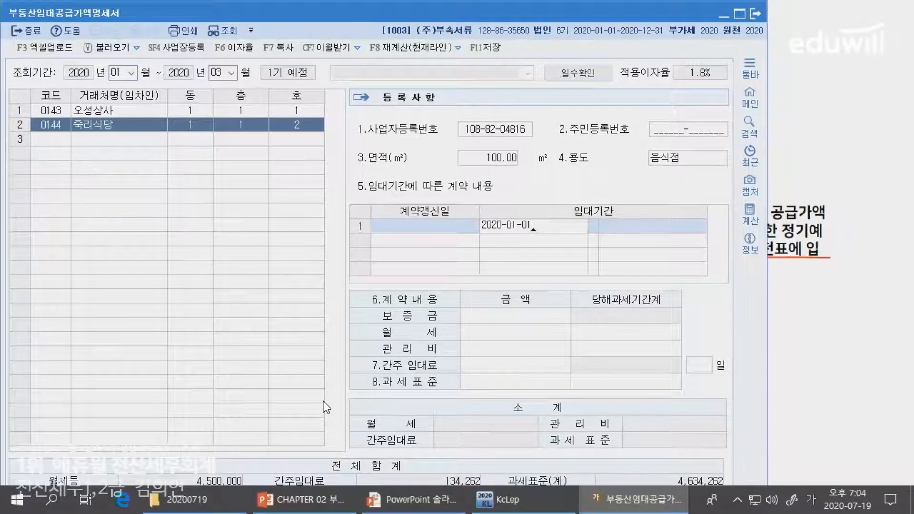
text(12)
text(0201231)
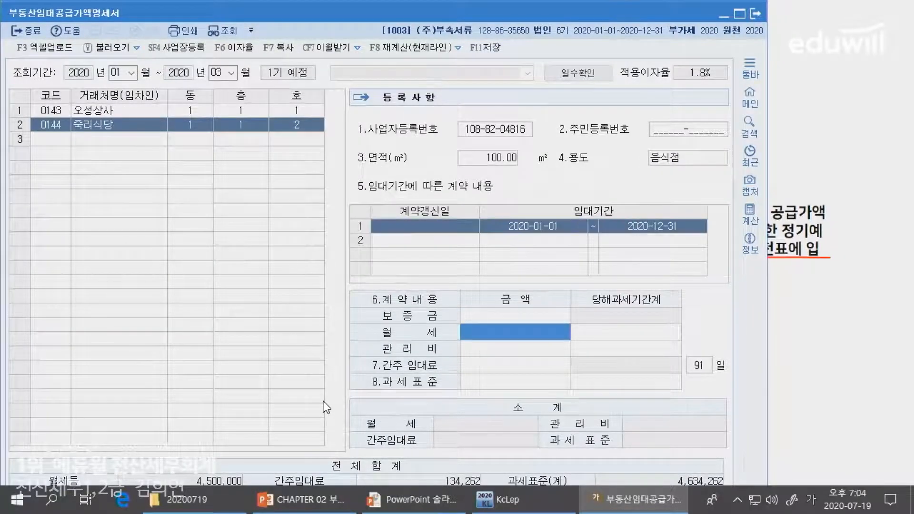
Underline the amounts on the slide and enter a deposit of 50,000,000 and a monthly rent of 2,000,000 for 죽리식당
key(alt+Tab)
drag(347, 387, 449, 387)
drag(350, 403, 434, 403)
key(alt+Tab)
key(Up)
text(50000000)
key(Return)
text(2000000)
key(Return)
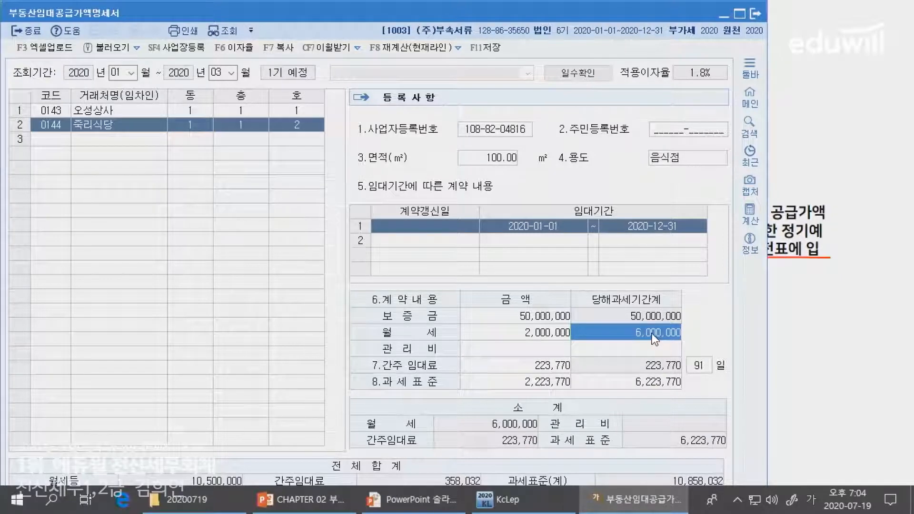
Review the deposit and deemed rent of 죽리식당, and link both tenants' deposits on the slide to a circled handwritten note
click(503, 319)
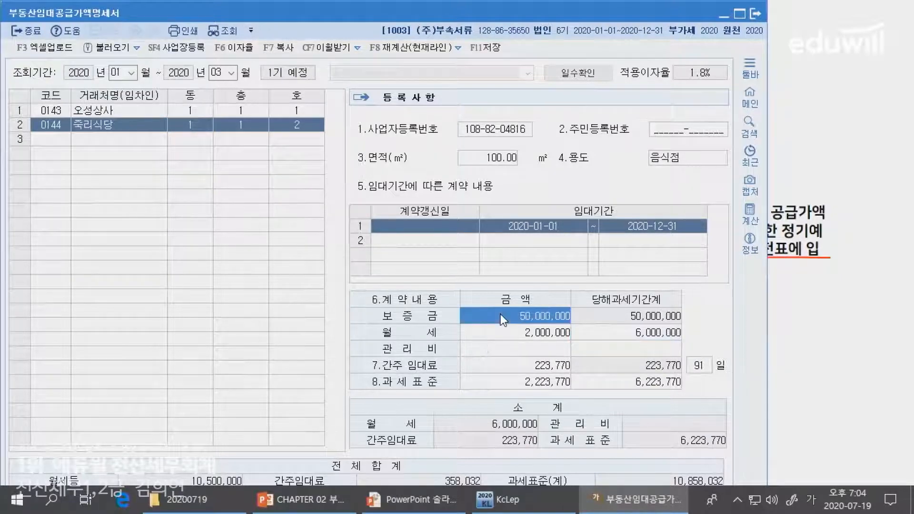
click(534, 367)
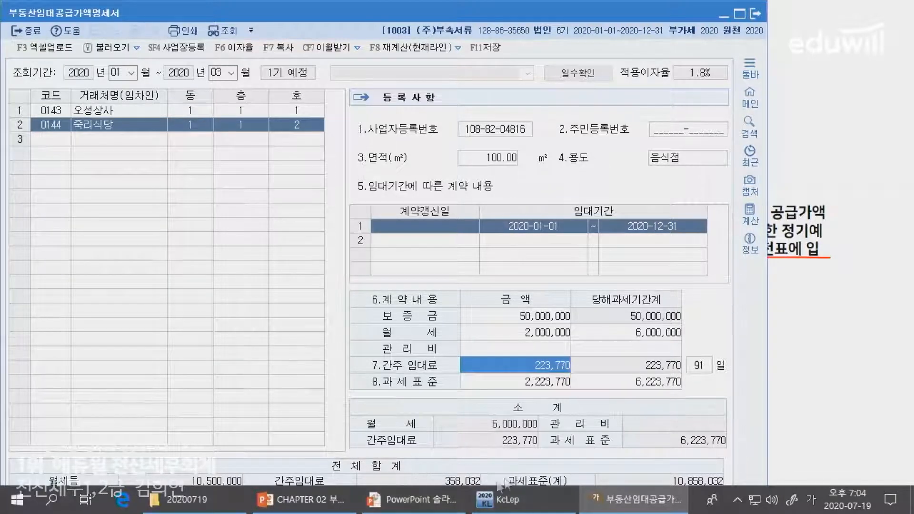
key(alt+Tab)
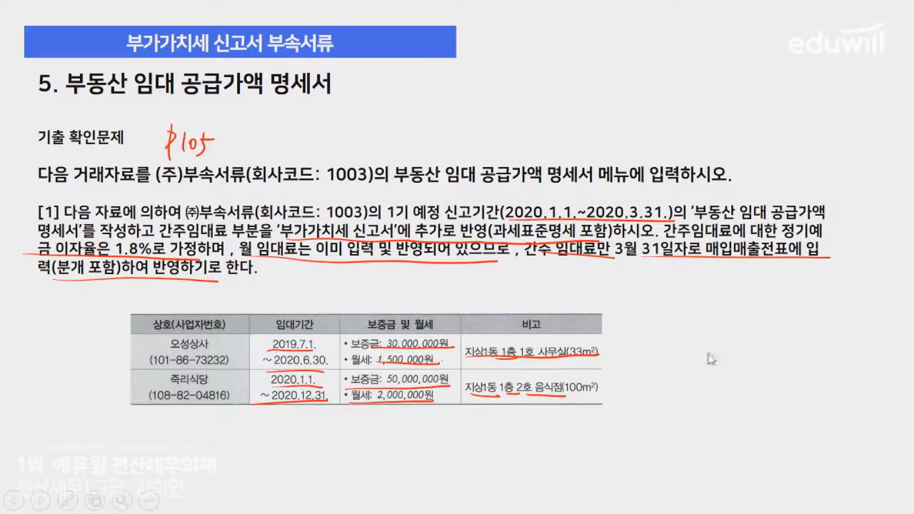
drag(413, 368, 425, 383)
mouse_move(433, 339)
mouse_down()
mouse_move(448, 355)
mouse_move(436, 379)
mouse_up()
drag(483, 292, 483, 304)
drag(479, 312, 495, 309)
mouse_move(495, 301)
mouse_down()
mouse_move(486, 282)
mouse_move(552, 291)
mouse_up()
key(alt+Tab)
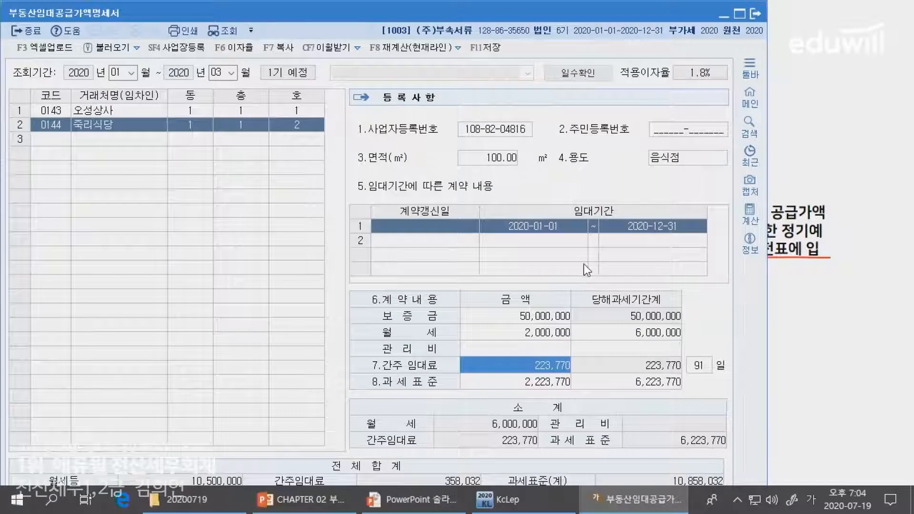
Handwrite 358,032 × 10% on the problem slide beside the circled note, boxing the amount and underlining the rate
key(alt+Tab)
drag(569, 280, 570, 300)
drag(582, 285, 590, 299)
drag(602, 295, 600, 302)
mouse_move(607, 286)
mouse_down()
mouse_move(608, 295)
mouse_move(627, 300)
mouse_up()
drag(625, 285, 643, 302)
mouse_move(562, 308)
mouse_down()
mouse_move(647, 267)
mouse_move(558, 309)
mouse_up()
click(667, 285)
drag(685, 284, 685, 296)
mouse_move(704, 273)
mouse_down()
mouse_move(691, 303)
mouse_move(697, 285)
mouse_up()
drag(698, 292, 700, 298)
drag(661, 306, 707, 301)
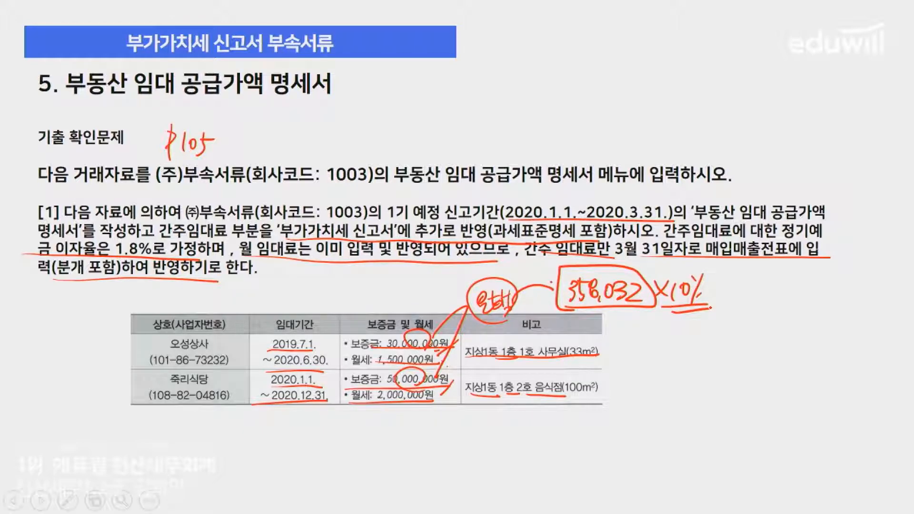
Switch to the KcLep main window and open the purchase and sales voucher entry (매입매출전표입력)
key(alt+Tab)
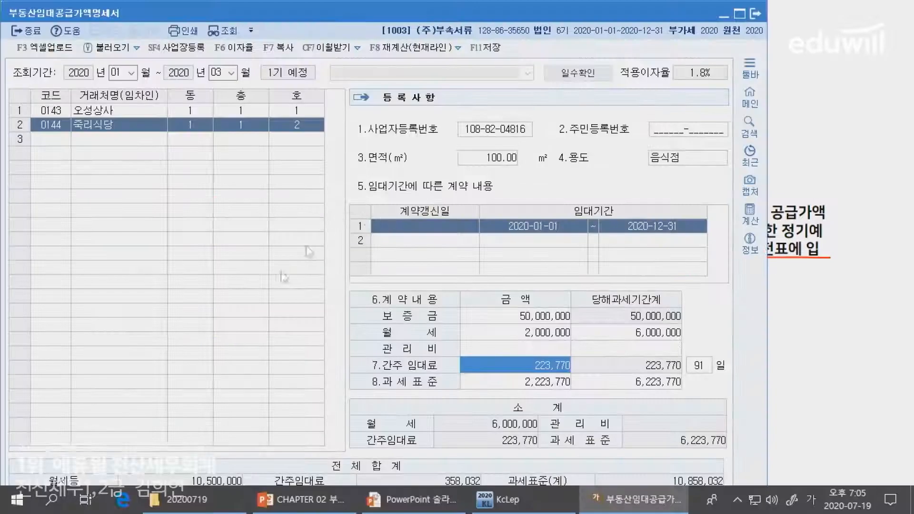
click(497, 499)
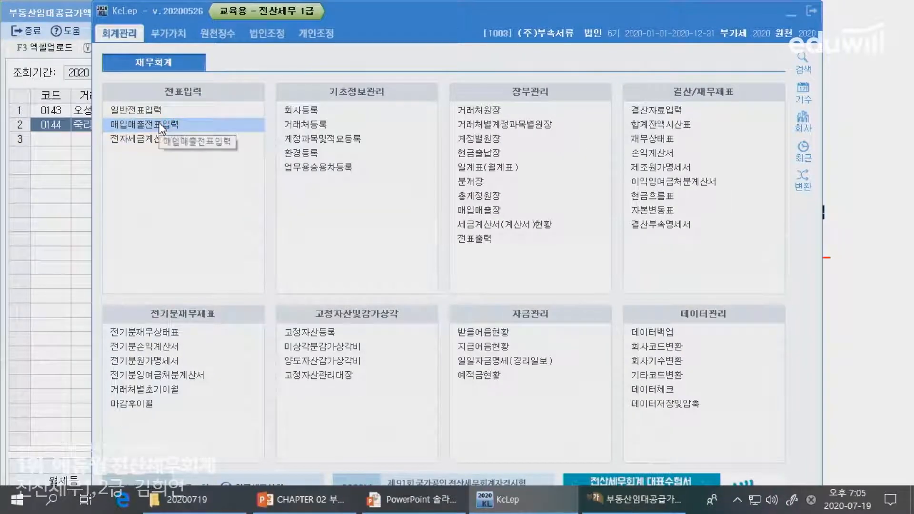
click(162, 125)
key(Return)
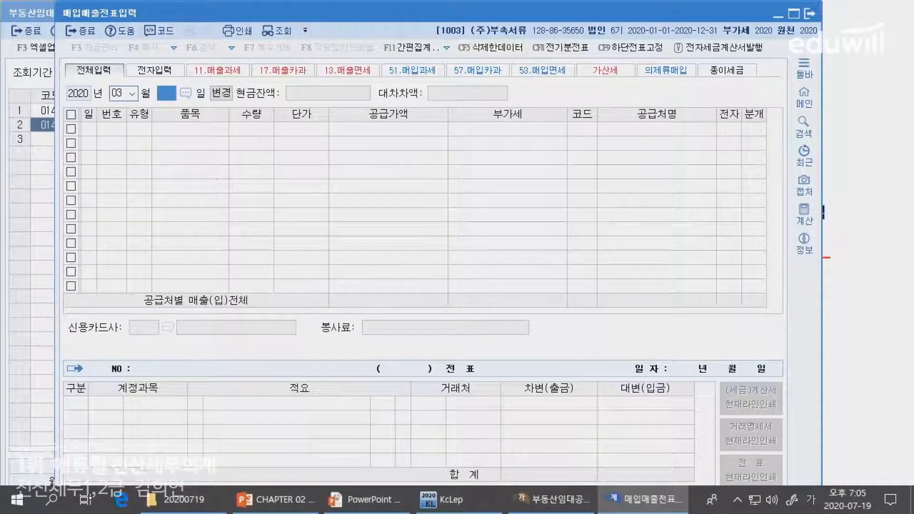
Start a voucher line for 31 March 2020 with VAT type 14 (건별)
text(31)
key(Return)
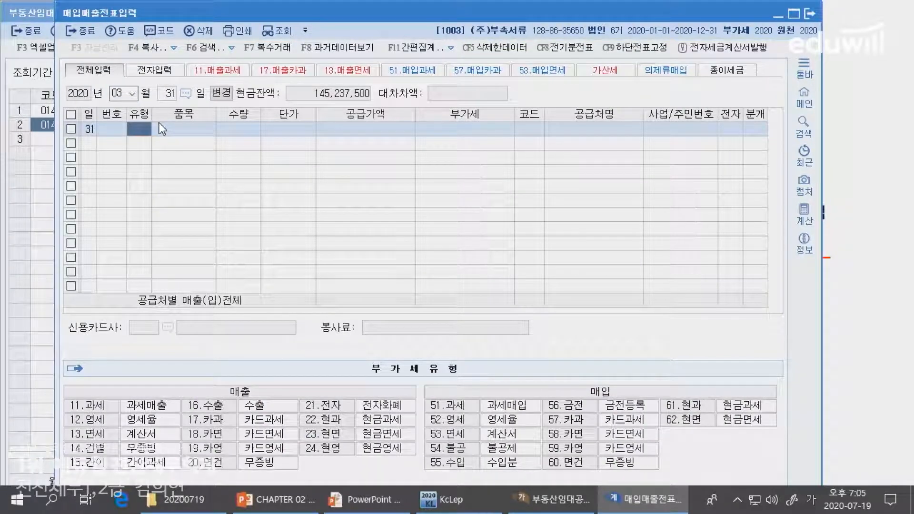
text(14)
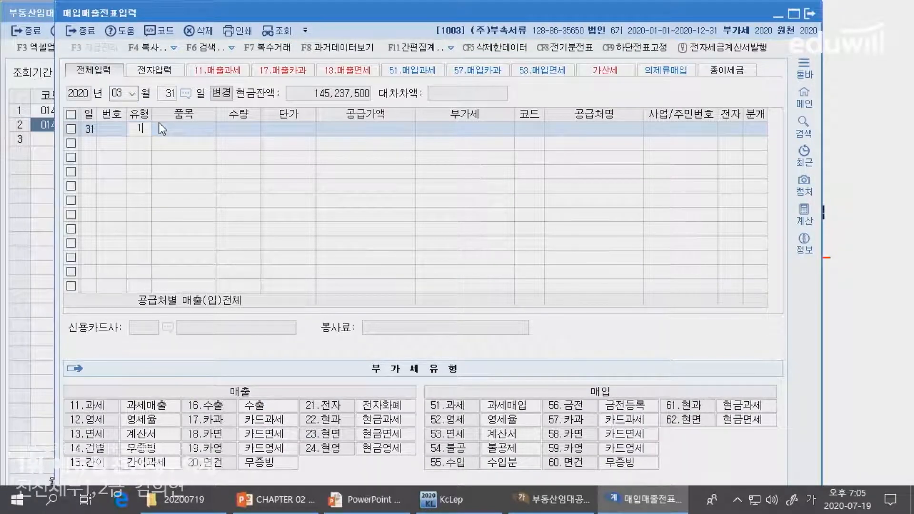
key(Return)
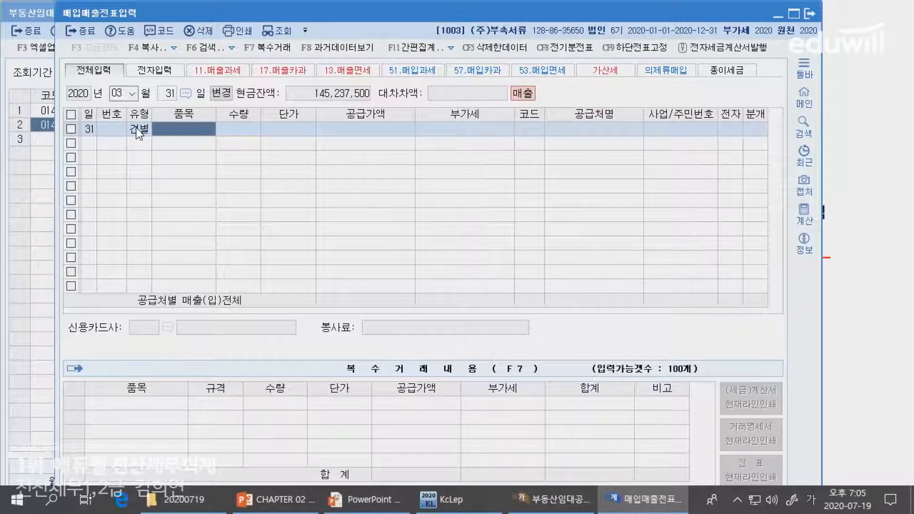
Enter 358032 as the supply value (공급가액) of the 31 March 건별 voucher line, leaving item, quantity and unit price blank
key(alt+Tab)
key(alt+Tab)
key(alt+Tab)
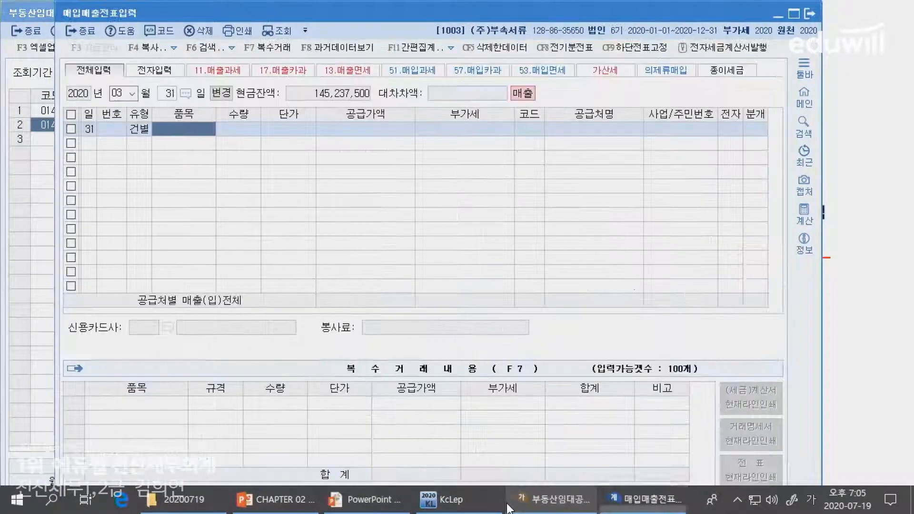
key(alt+Tab)
key(Return)
key(Return)
key(Return)
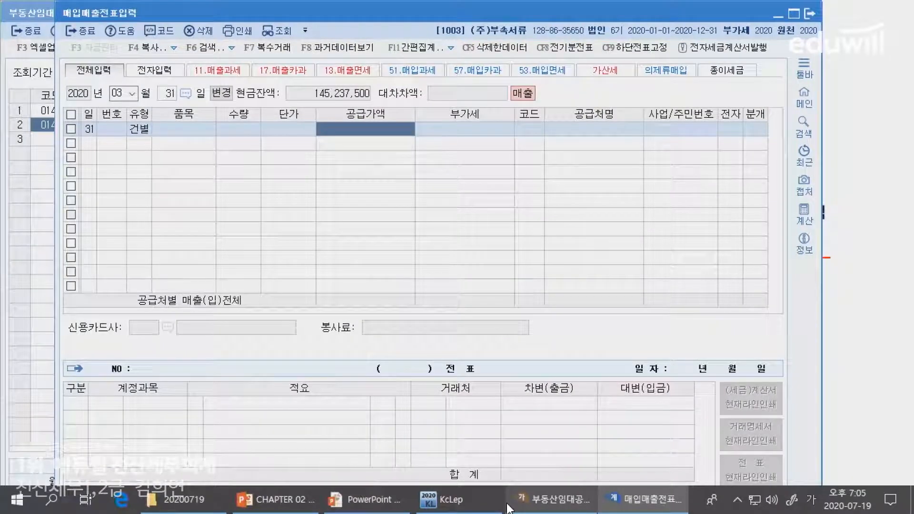
text(358)
text(032)
key(Return)
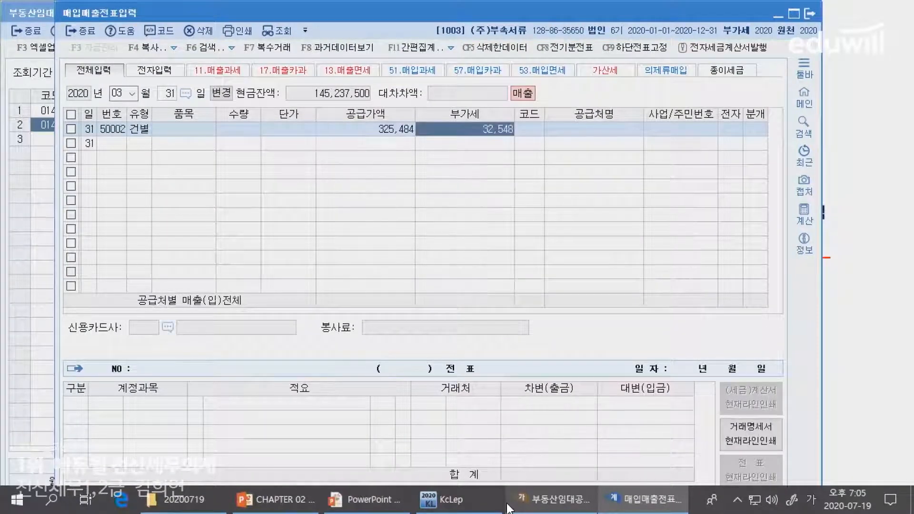
Correct the voucher line's supply value (공급가액) to 358,032 and set its VAT (부가세) to 35,803
key(Left)
text(35)
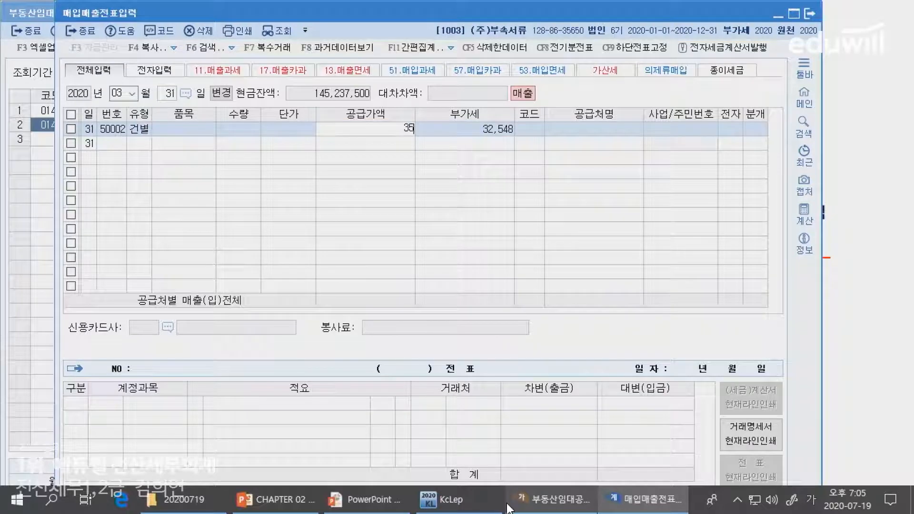
text(8,032)
key(Return)
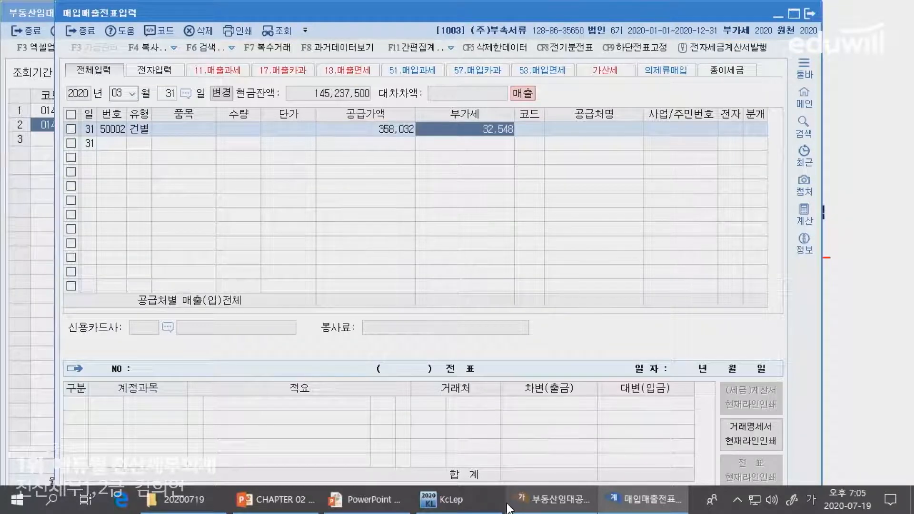
text(35)
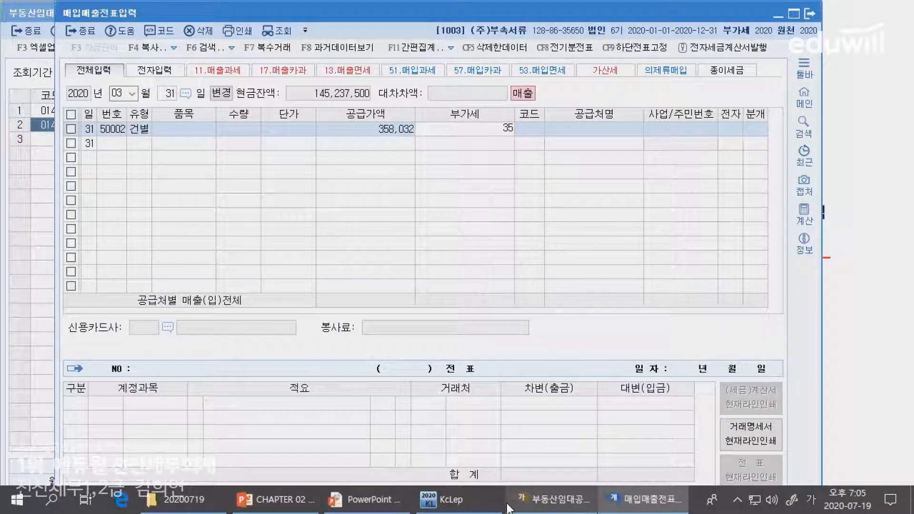
key(Return)
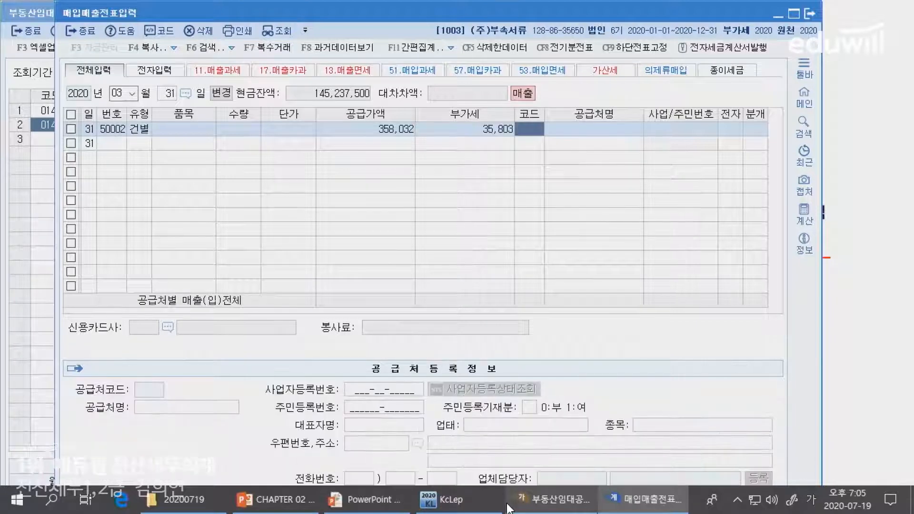
Leave the voucher line's trading partner blank and set its journal type (분개) to 3 (혼합)
key(F2)
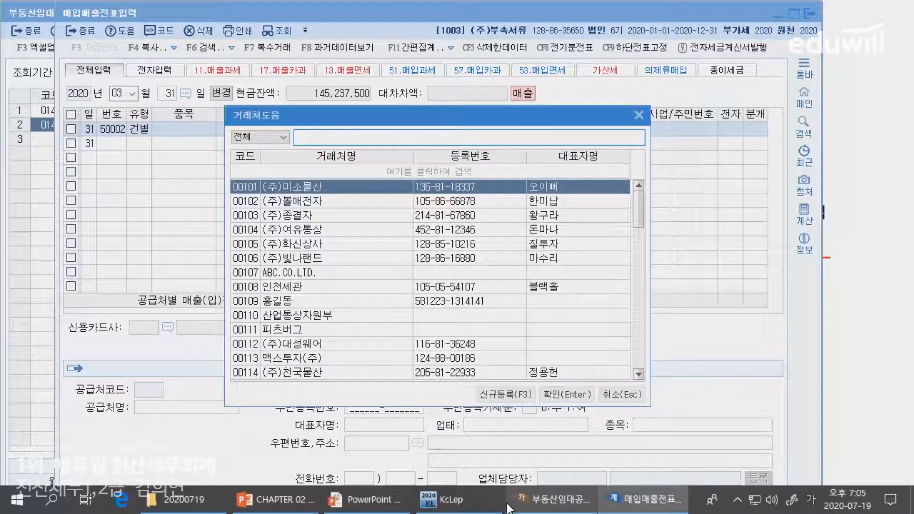
key(Escape)
key(Return)
text(3)
key(Return)
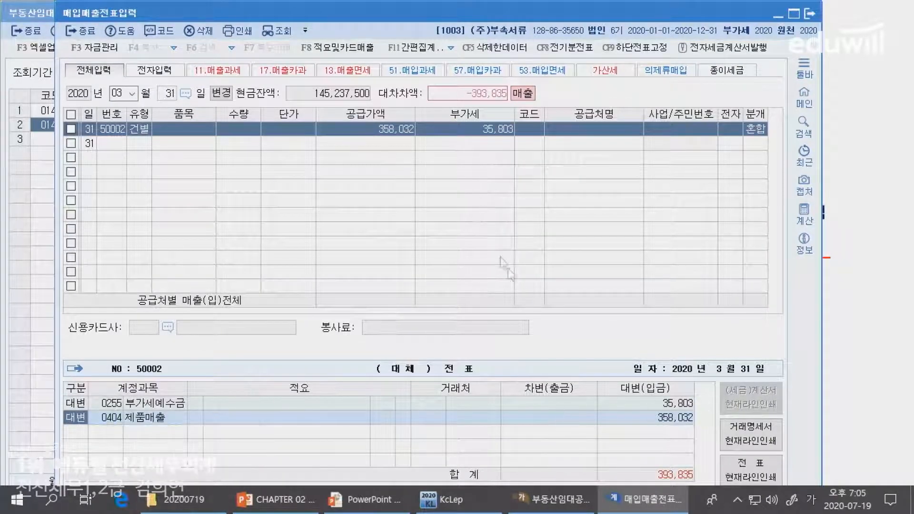
Switch to the PowerPoint problem slide, circle the boxed 358,032 and handwrite = 35,803 after × 10%
click(892, 382)
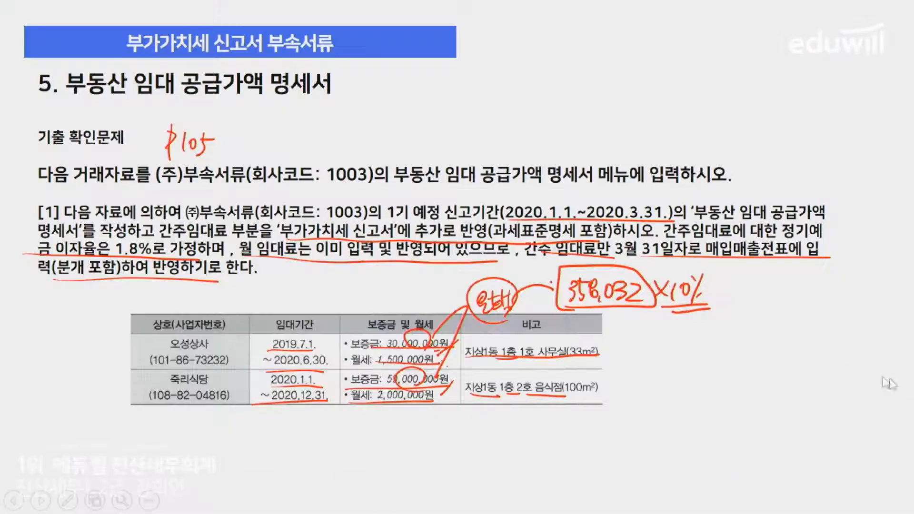
drag(720, 295, 736, 295)
mouse_move(653, 298)
mouse_down()
mouse_move(593, 318)
mouse_move(649, 279)
mouse_up()
drag(754, 281, 757, 297)
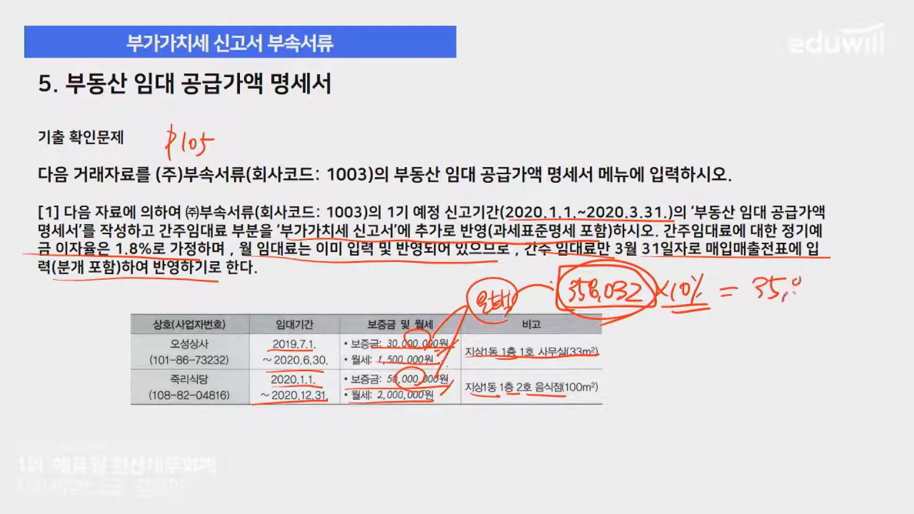
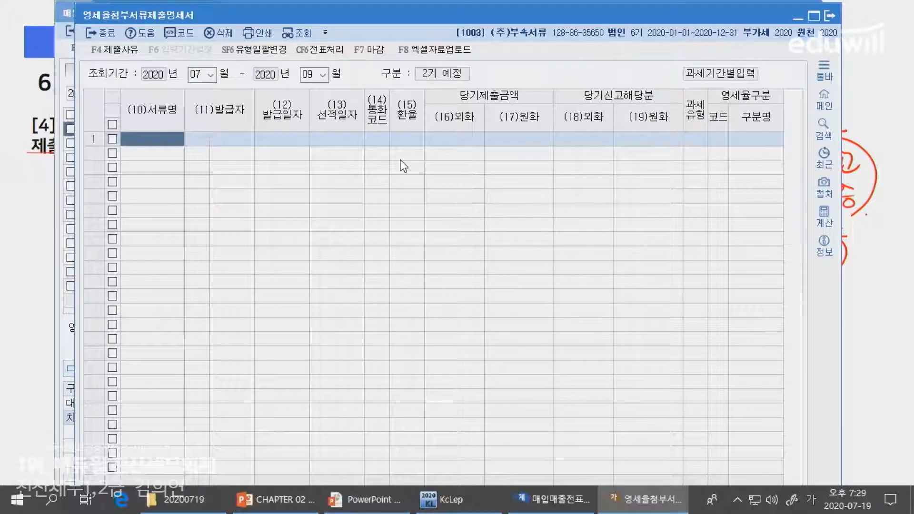
Enter 외화입금증명서 as the first line's document name (서류명) and select 우리은행 as its issuer (발급자)
text(금증명서)
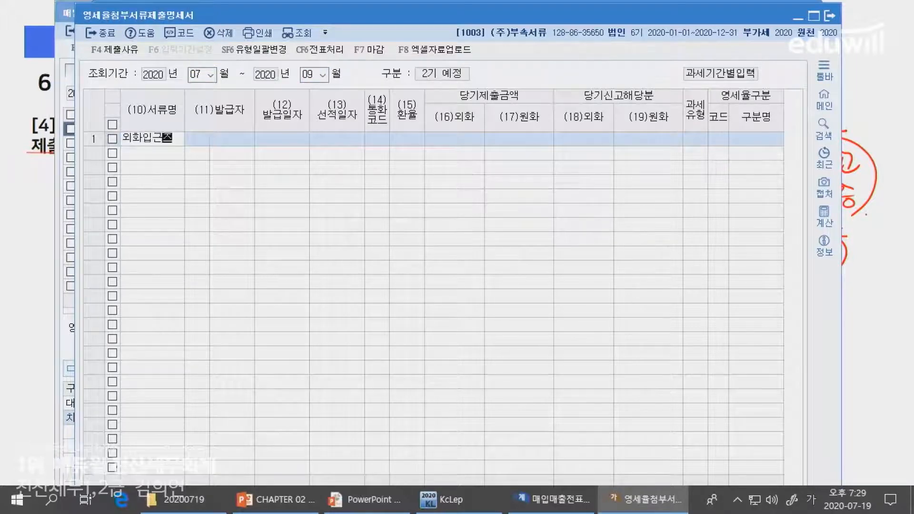
key(Return)
key(Left)
text(외화입금증명서)
key(Return)
key(F2)
text(우리은)
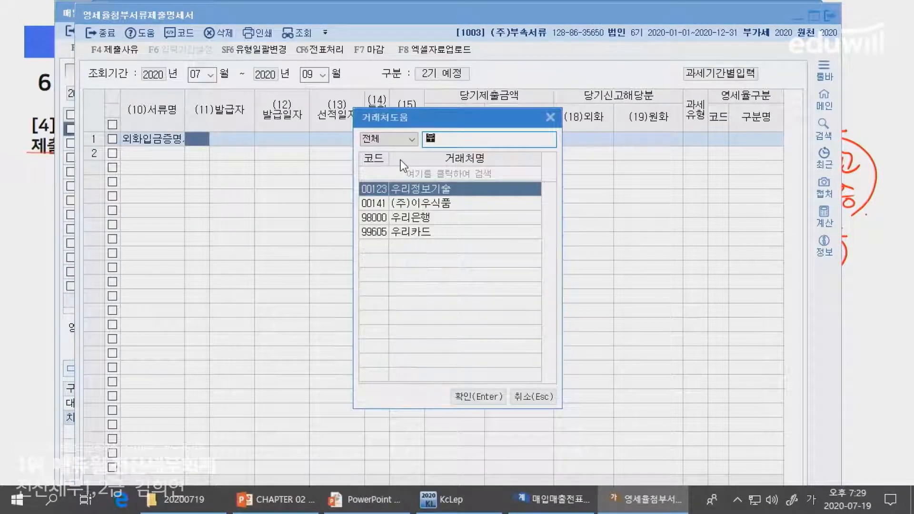
key(Return)
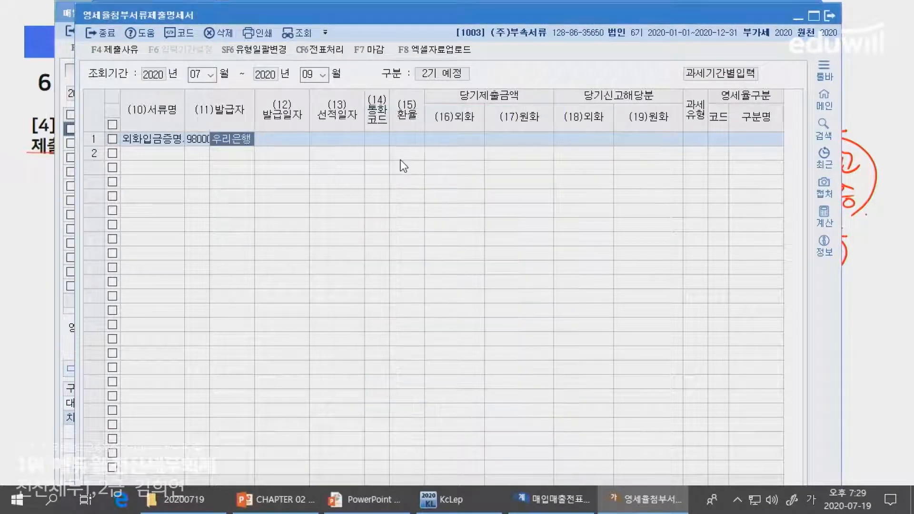
Switch to the PowerPoint problem slide and tick the issuer 우리은행 on both 외화입금증명서 rows
key(alt+Tab)
click(402, 166)
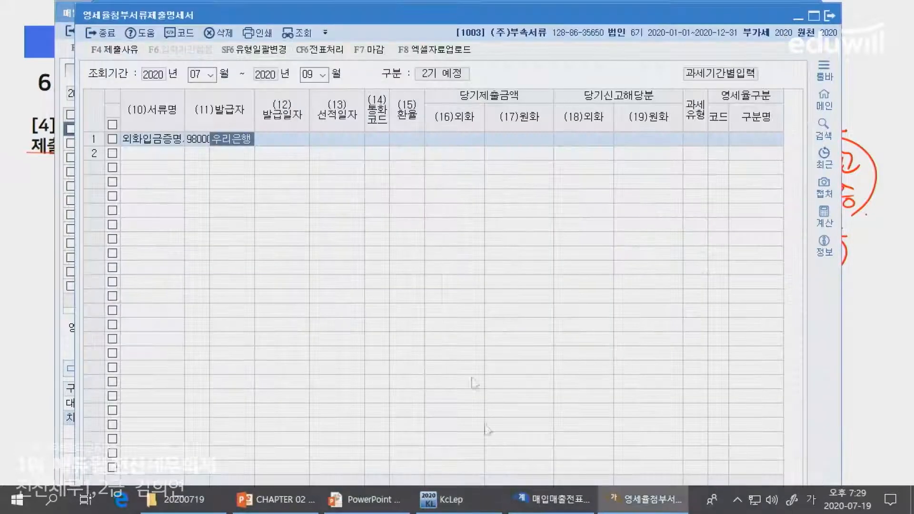
click(364, 499)
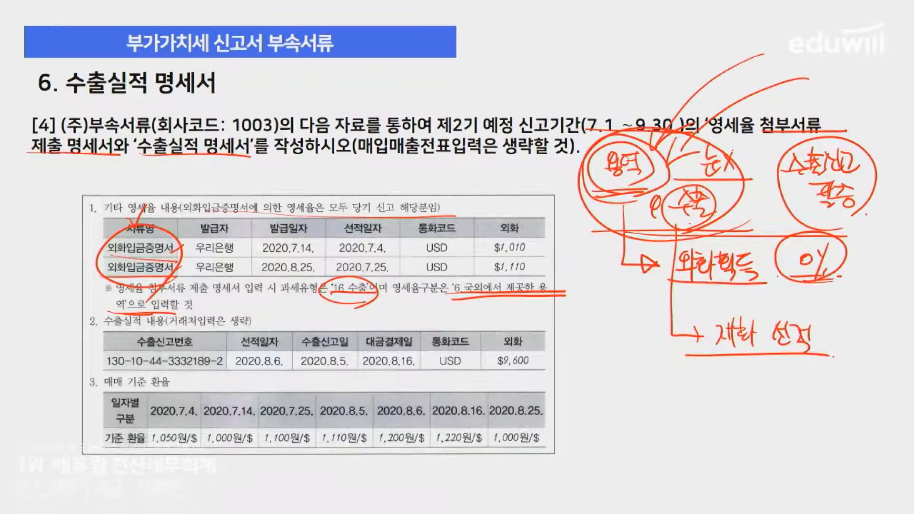
drag(246, 254, 232, 265)
drag(253, 273, 237, 287)
Return to KcLep's zero-rate attachment statement and enter 2020-07-14 as the first line's issue date (발급일자)
key(alt+Tab)
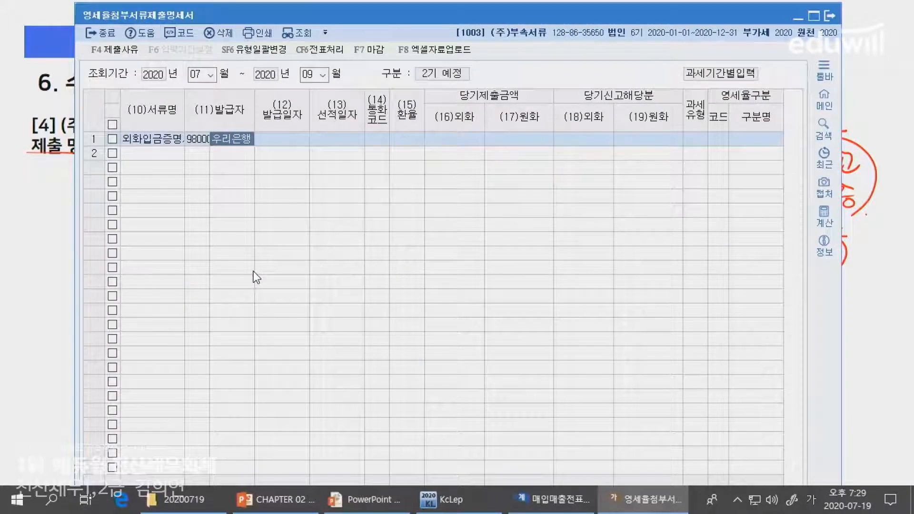
key(alt+Tab)
Tick the shipping dates on the PowerPoint slide and enter 2020-07-04 as the first line's shipping date (선적일자) in KcLep
key(alt+Tab)
text(20200)
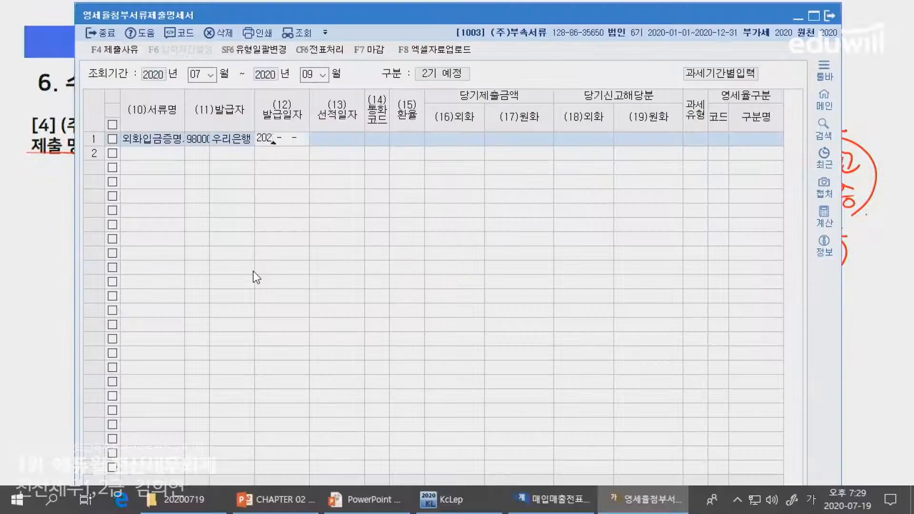
text(714)
key(Return)
key(alt+Tab)
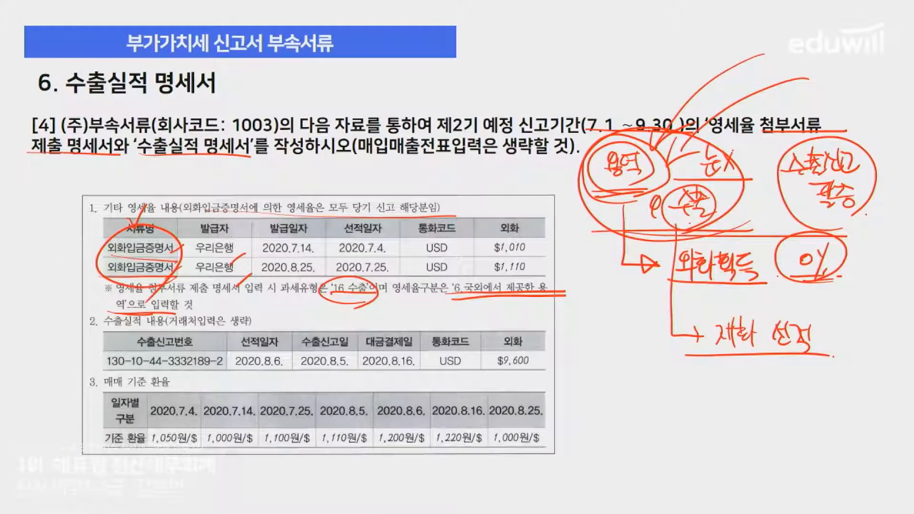
drag(399, 248, 379, 281)
key(alt+Tab)
text(20200704)
key(Return)
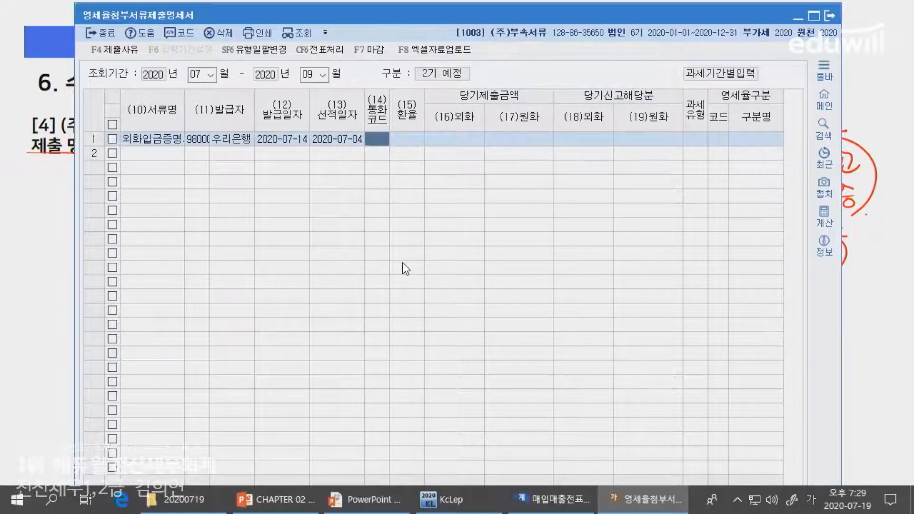
Look up 미국 and set the first line's currency code (통화코드) to USD
key(F1)
key(F2)
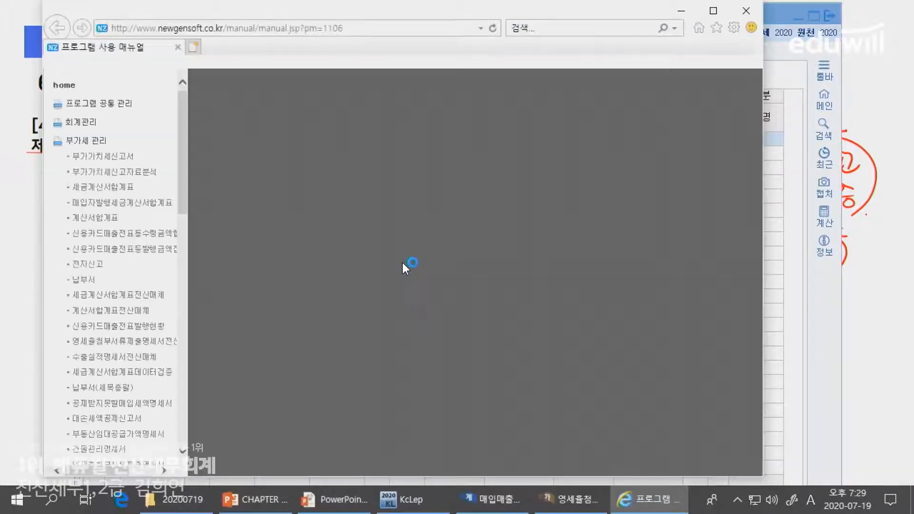
click(746, 10)
text(미국)
key(Return)
Switch to the PowerPoint slide and underline $1,010, both shipping dates, and the 2020.7.4 base rate of 1,050
key(alt+Tab)
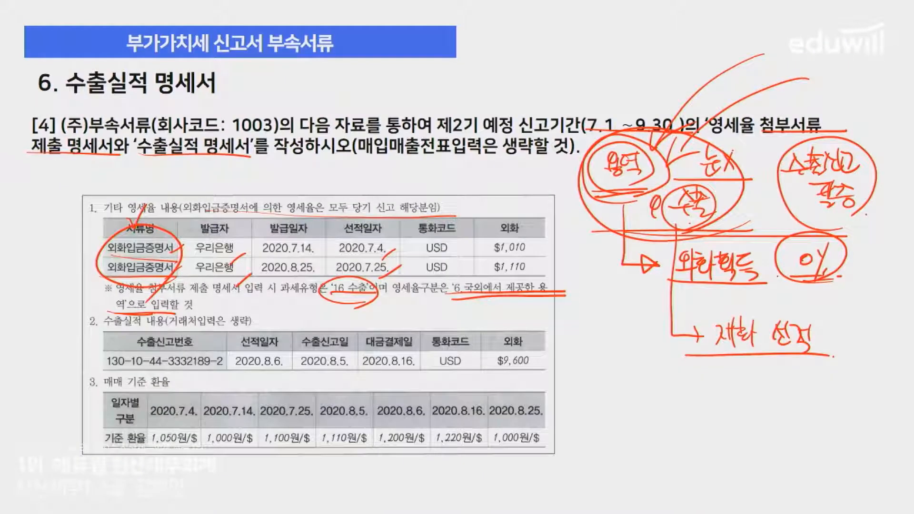
drag(483, 251, 541, 253)
drag(334, 257, 388, 255)
drag(329, 274, 400, 272)
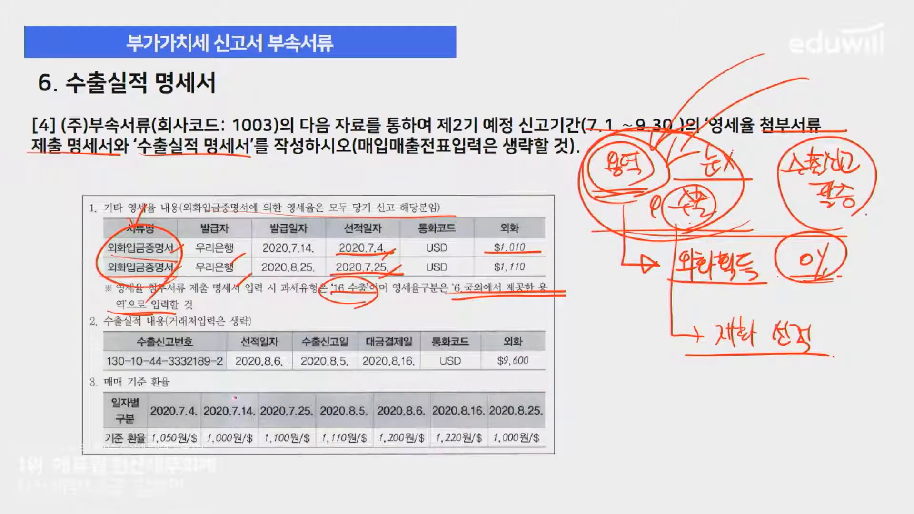
drag(147, 421, 198, 419)
mouse_move(149, 448)
mouse_down()
mouse_move(195, 446)
mouse_move(185, 448)
mouse_up()
Return to KcLep and enter exchange rate 1,050 and submitted foreign currency amount 1,010 on the first line
key(alt+Tab)
key(Left)
text(1050)
key(Return)
key(alt+Tab)
key(alt+Tab)
text(1010)
key(Return)
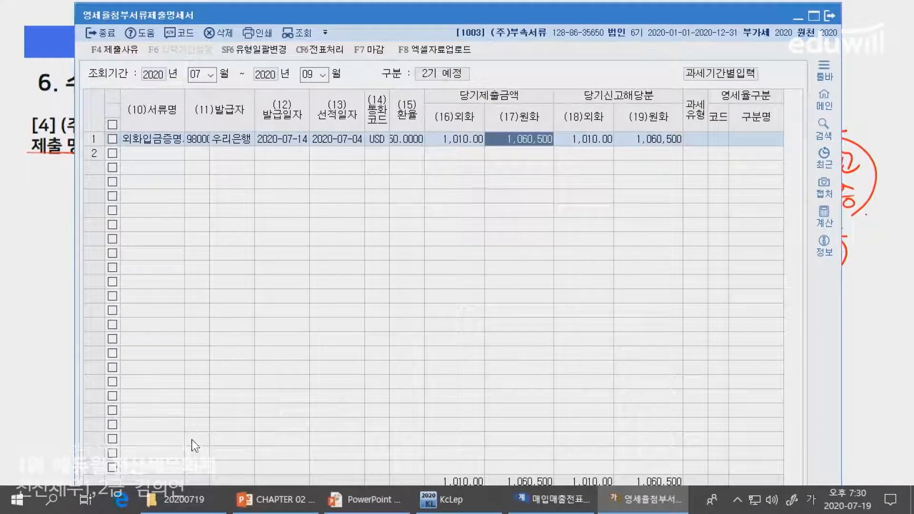
Set the first line's taxation type (과세유형) to 수출 and its zero-rate category to code 6, 국외에서 제공하는 용역
key(Return)
key(Return)
key(Return)
key(Return)
key(F2)
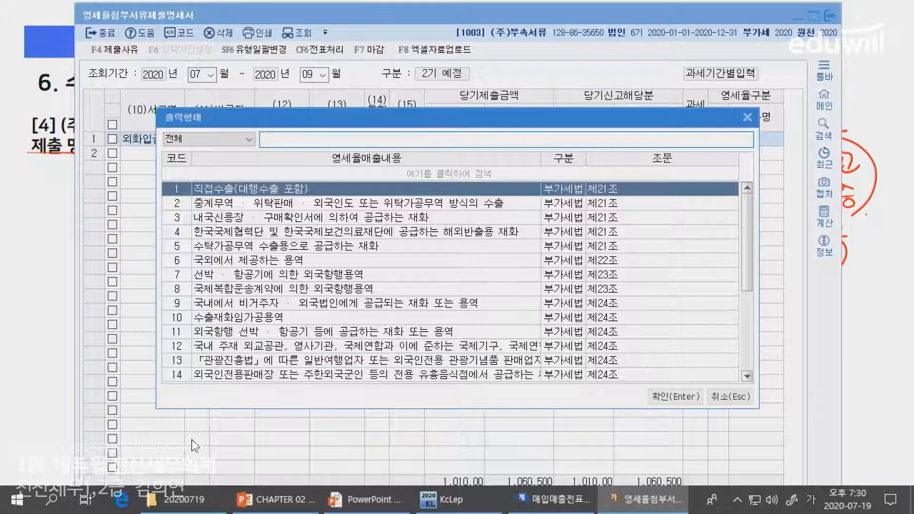
text(국외)
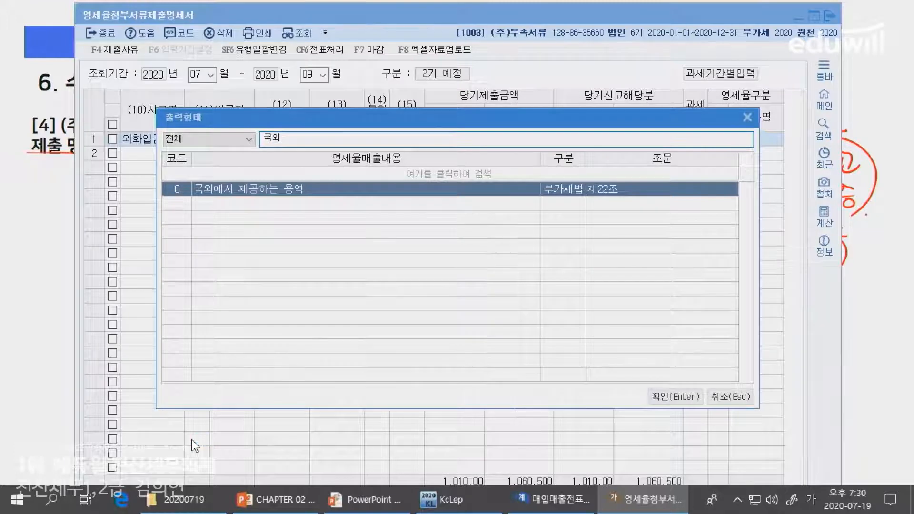
key(Return)
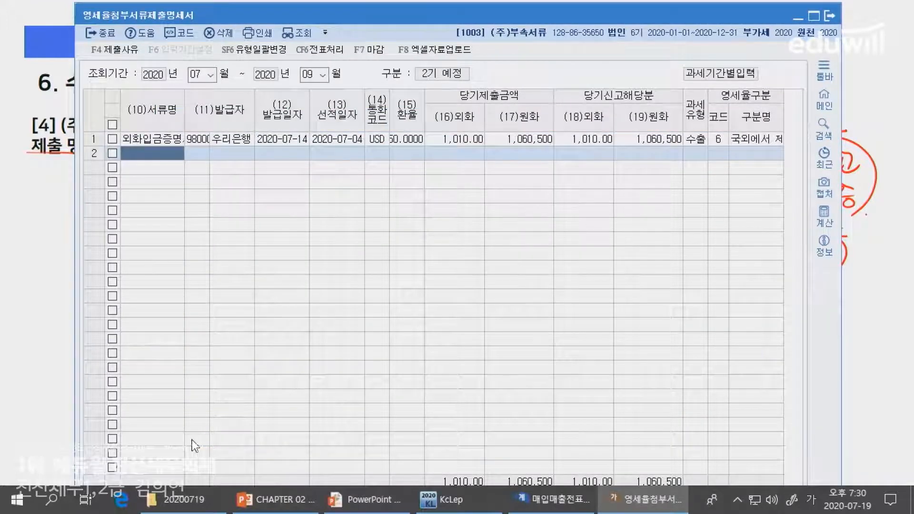
Copy the document name 외화입금증명서 from the first line into the second line
key(Up)
key(ctrl+c)
key(Down)
key(ctrl+v)
Check the issuer on the PowerPoint slide and select 우리은행 as the second line's issuer in KcLep
key(alt+Tab)
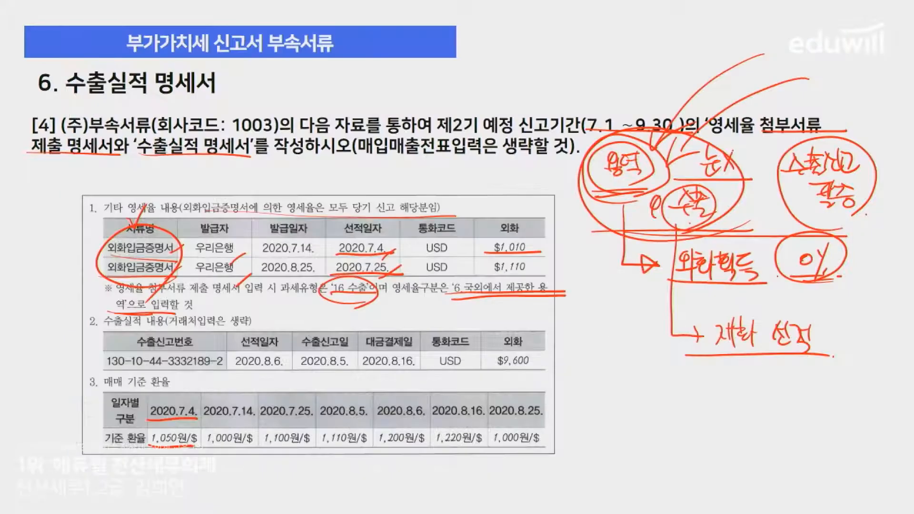
key(alt+Tab)
key(Return)
text(98+)
key(Return)
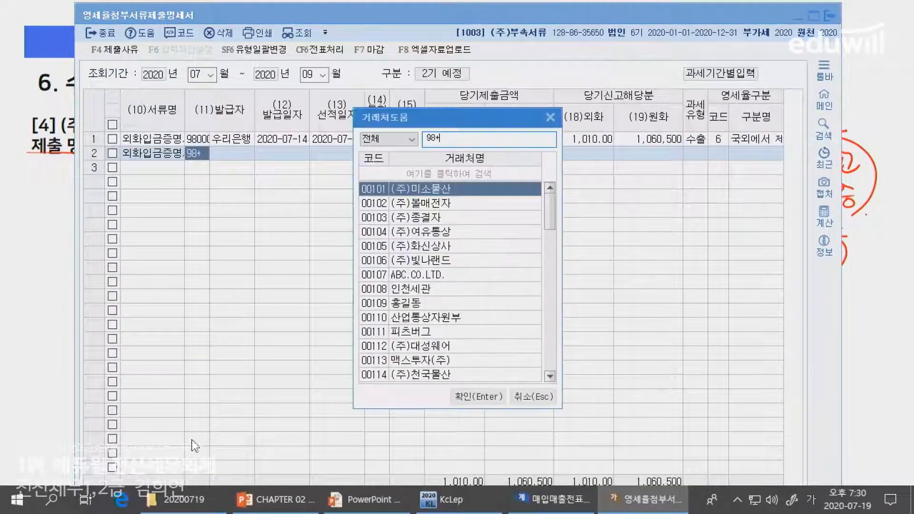
text(우리)
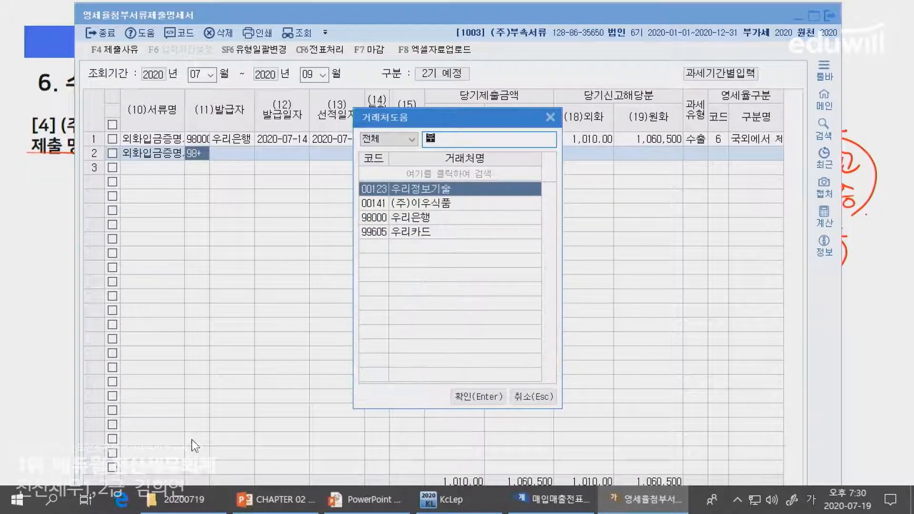
text(은행)
key(Return)
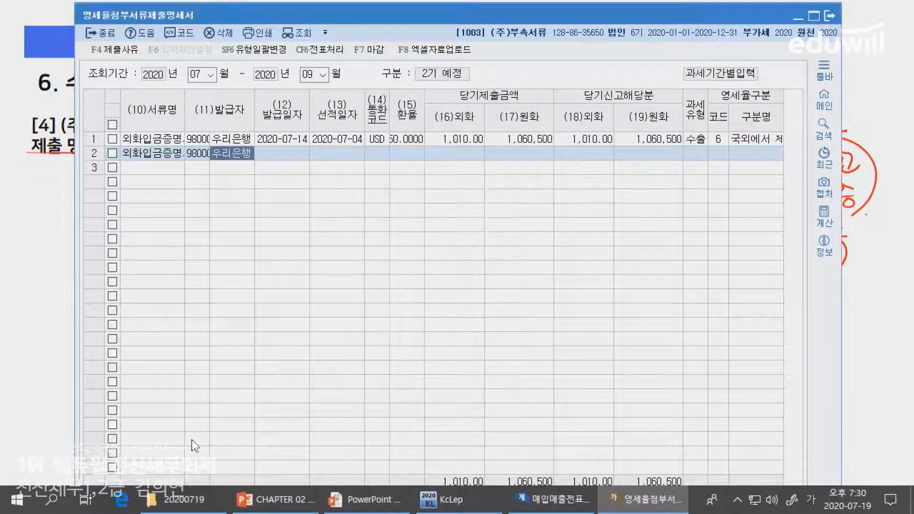
Enter the second line's issue date as 2020-08-25 and its shipping date as 2020-07-25, following the PowerPoint slide
key(alt+Tab)
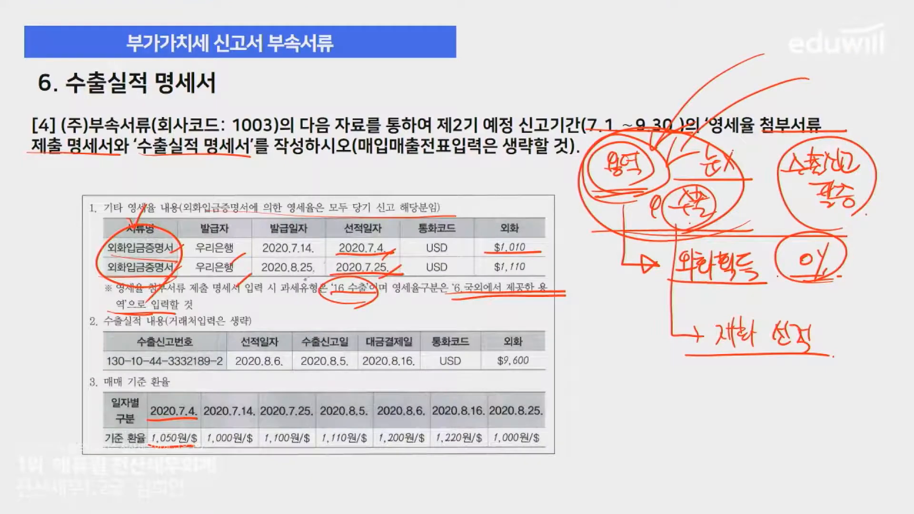
key(alt+Tab)
key(Return)
text(0825)
key(Return)
key(alt+Tab)
key(alt+Tab)
text(07-25)
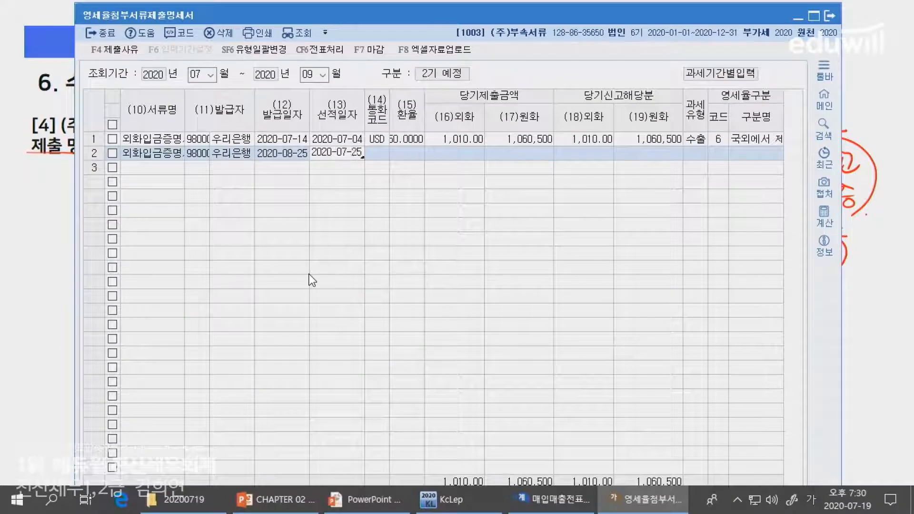
key(Return)
Underline the 2020.7.25 rate on the PowerPoint slide and give KcLep's second line currency USD at exchange rate 1,100
key(alt+Tab)
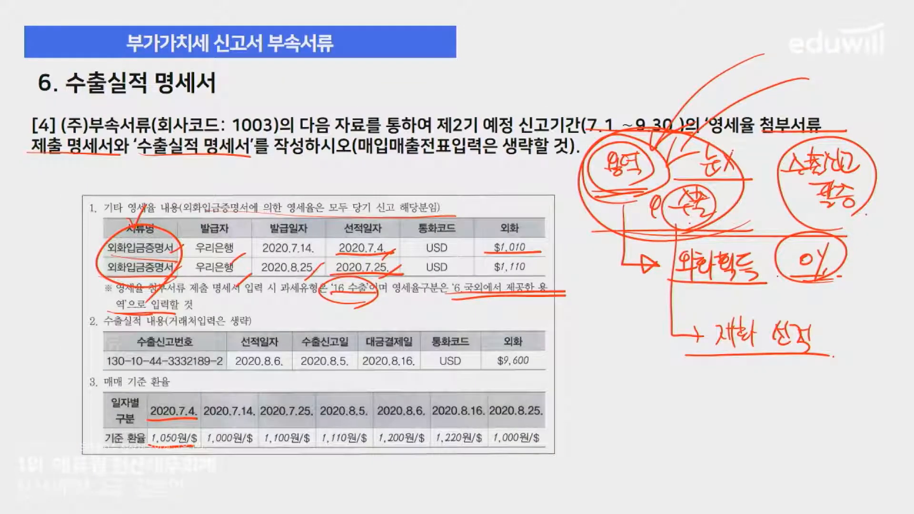
drag(266, 419, 310, 421)
drag(258, 450, 308, 454)
key(alt+Tab)
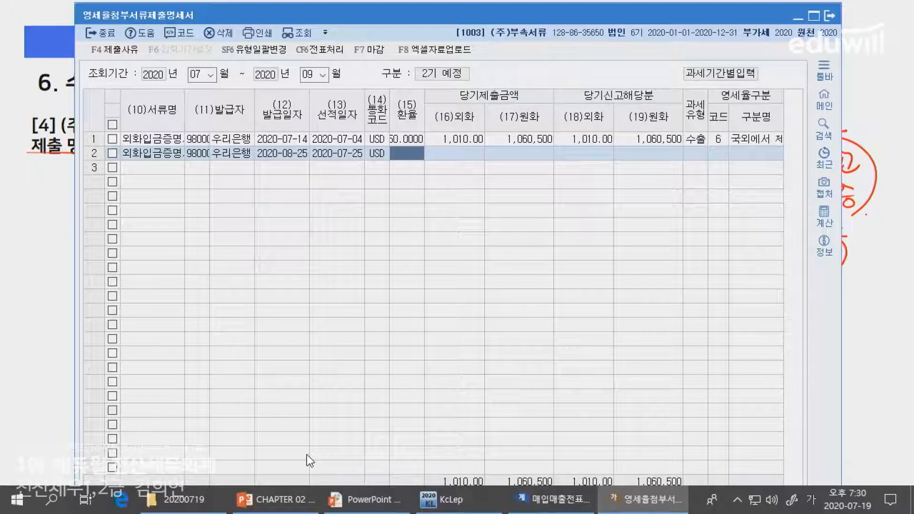
text(11)
key(Return)
Underline $1,110 on the PowerPoint slide and enter 1,110 as the second line's submitted foreign currency amount in KcLep
key(alt+Tab)
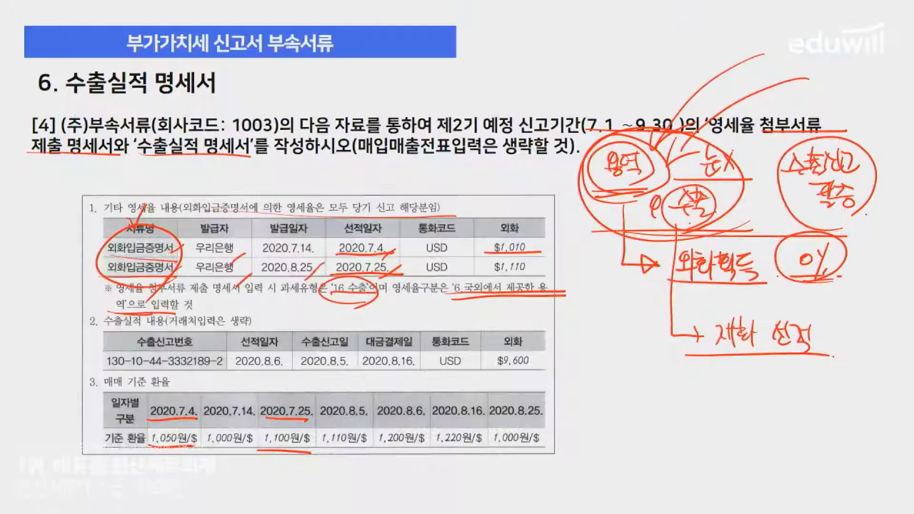
drag(485, 274, 554, 270)
key(alt+Tab)
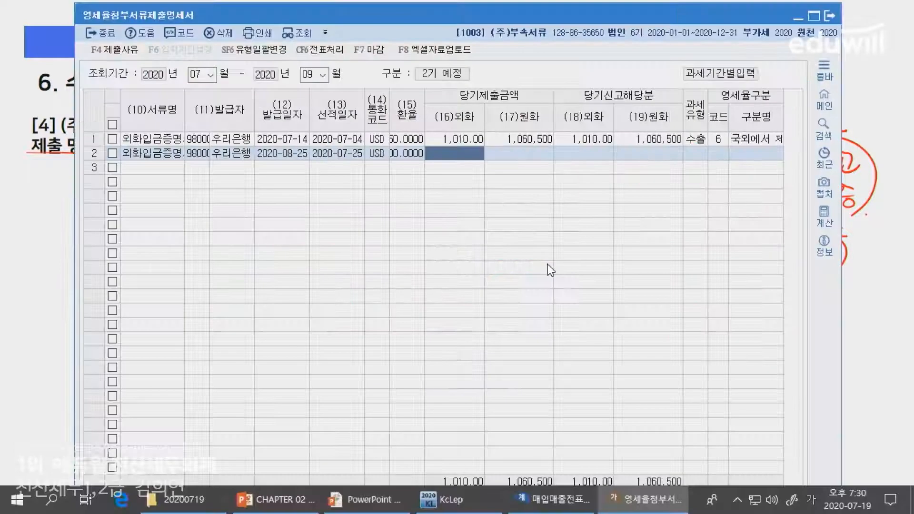
text(1,110.00)
key(Return)
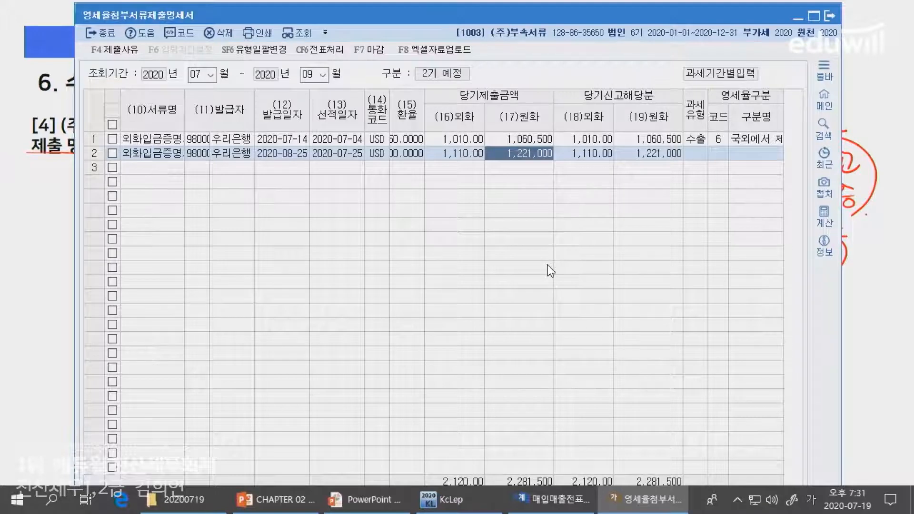
Set the second line's taxation type to 16 (수출) and its zero-rate category code to 6
key(Return)
key(Return)
key(Return)
text(16)
key(Return)
text(6)
key(Return)
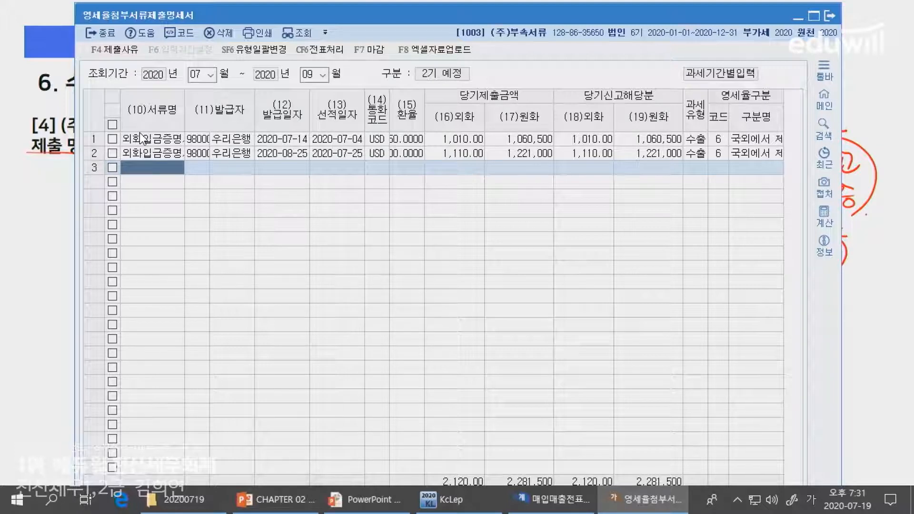
Review the issuers, issue dates and shipping dates entered on both lines of the statement
click(247, 139)
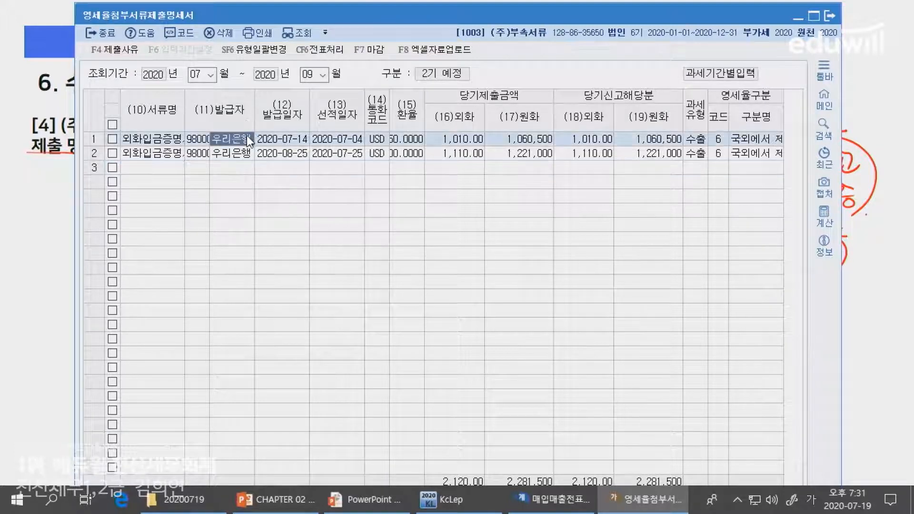
click(242, 150)
click(277, 152)
click(280, 143)
click(338, 158)
click(336, 139)
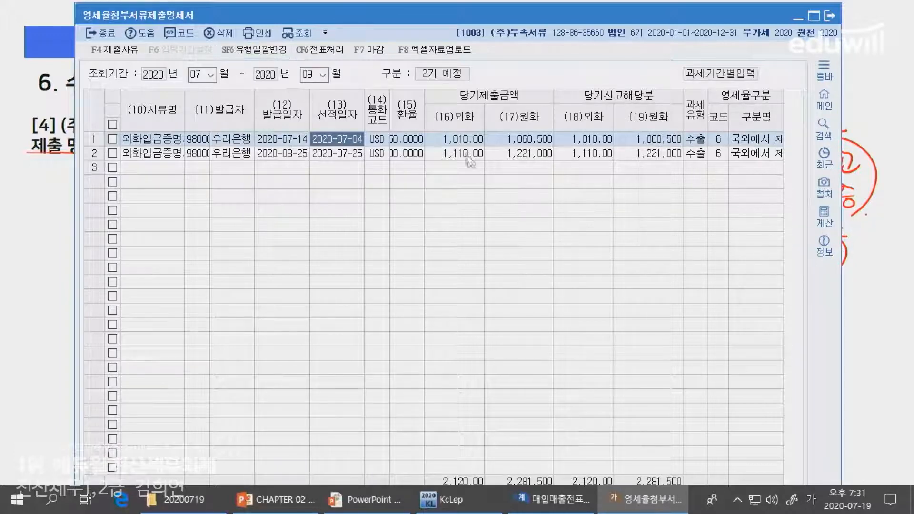
On the PowerPoint slide, mark the export's shipping and payment dates, circle USD, $9,600 and the 2020.8.6 rate of 1,200, and return to KcLep
key(alt+Tab)
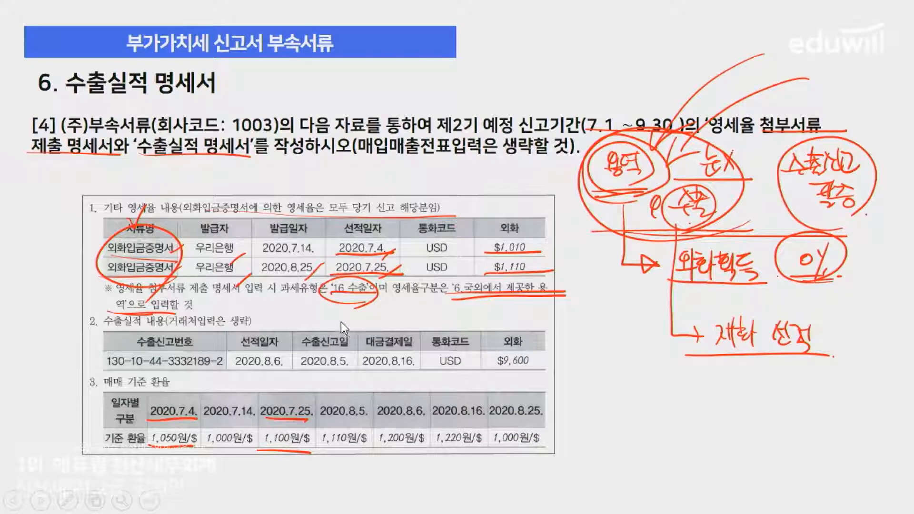
drag(233, 353, 297, 355)
drag(360, 346, 431, 345)
drag(233, 370, 410, 377)
drag(522, 376, 536, 374)
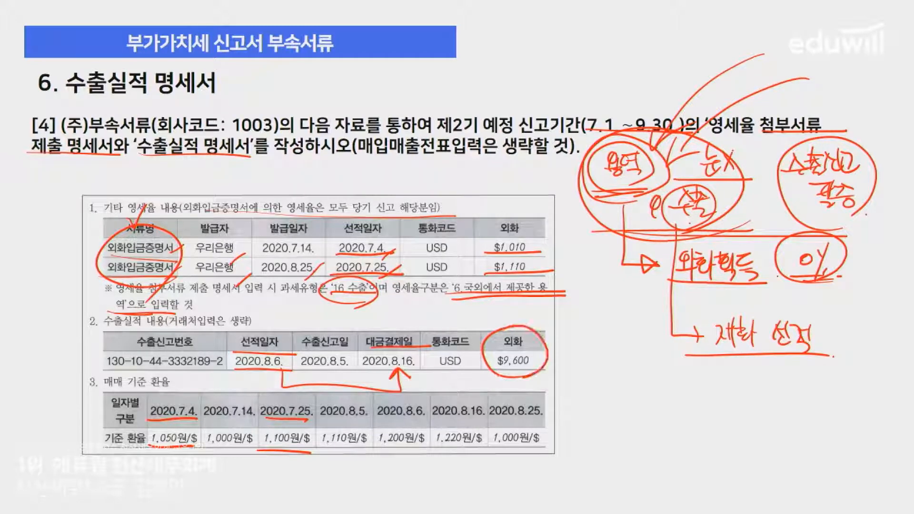
mouse_move(460, 380)
mouse_down()
mouse_move(483, 341)
mouse_move(448, 376)
mouse_up()
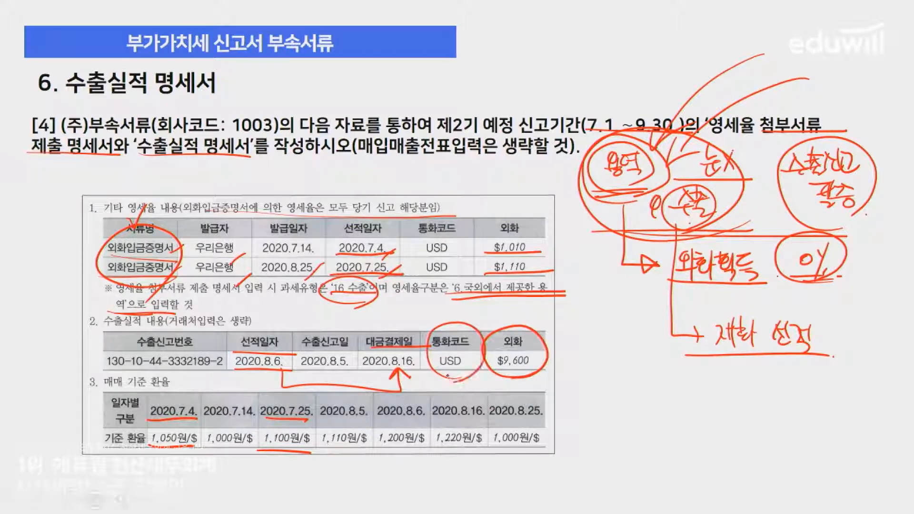
mouse_move(419, 455)
mouse_down()
mouse_move(399, 394)
mouse_move(415, 454)
mouse_move(380, 443)
mouse_up()
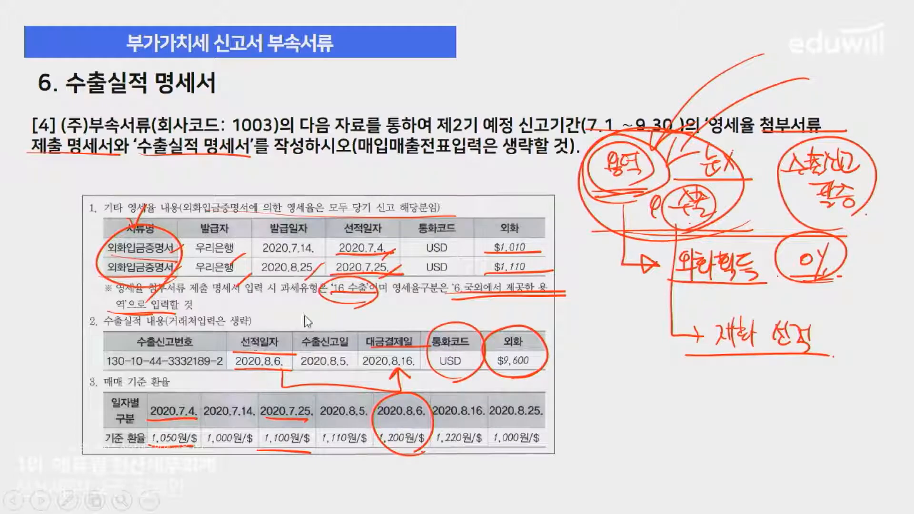
key(alt+Tab)
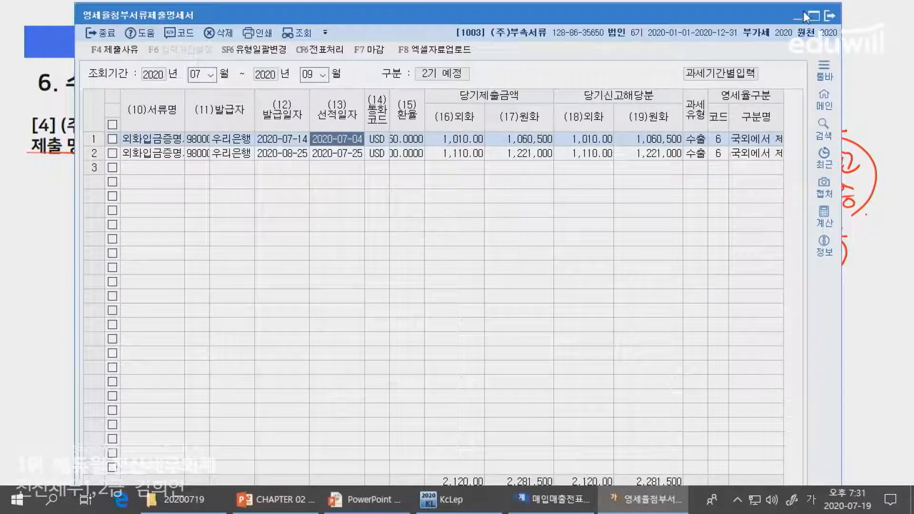
Open the export performance statement (수출실적명세서) in KcLep and set its inquiry period to July through September 2020
key(alt+Tab)
key(alt+Tab)
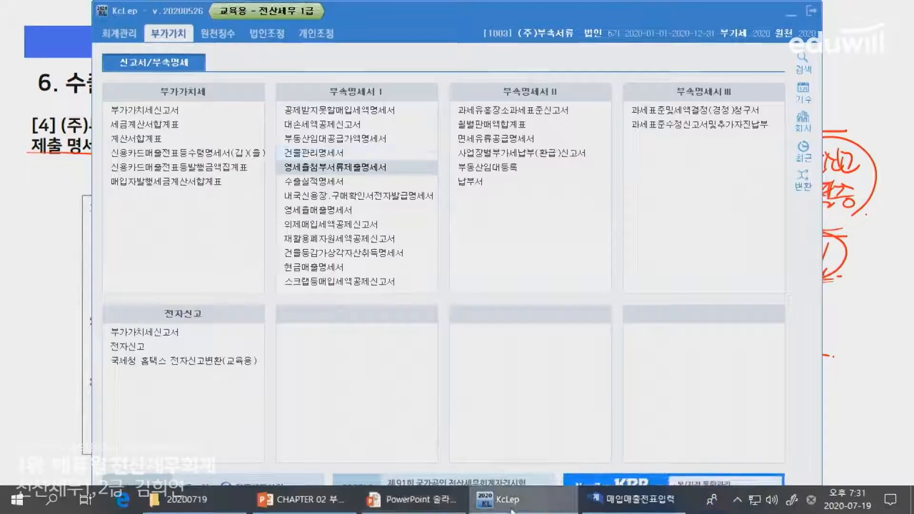
click(424, 504)
key(alt+Tab)
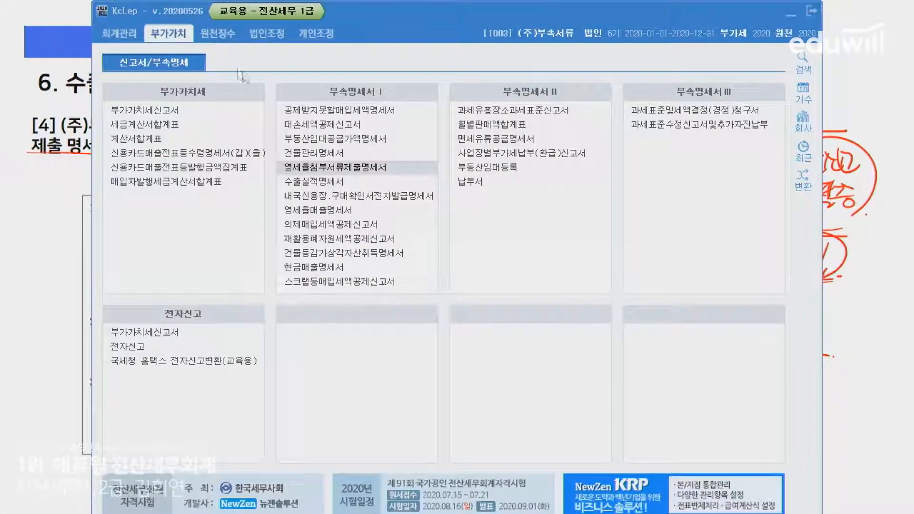
click(327, 187)
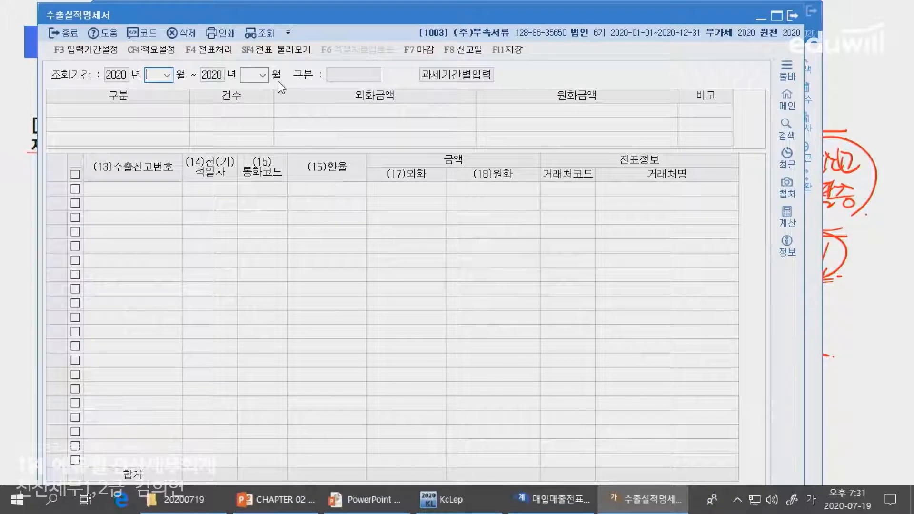
text(07)
key(Return)
text(09)
key(Return)
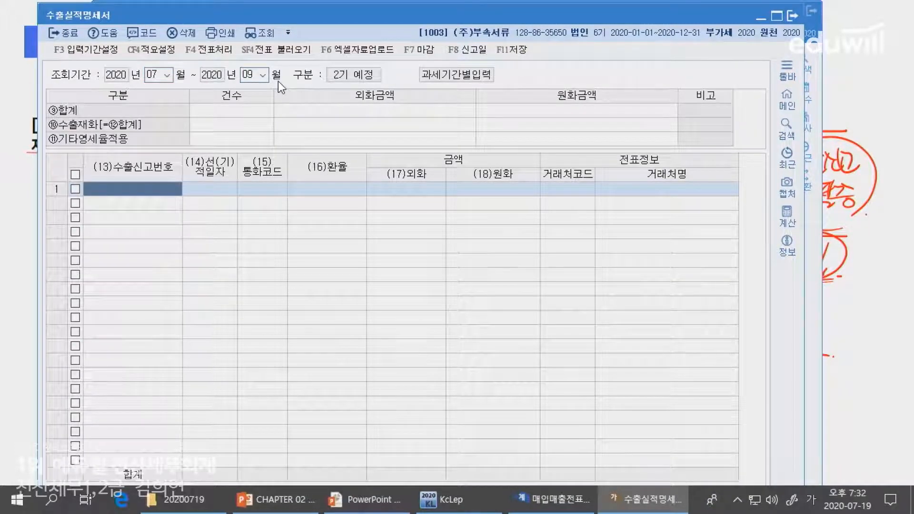
key(alt+Tab)
key(alt+Tab)
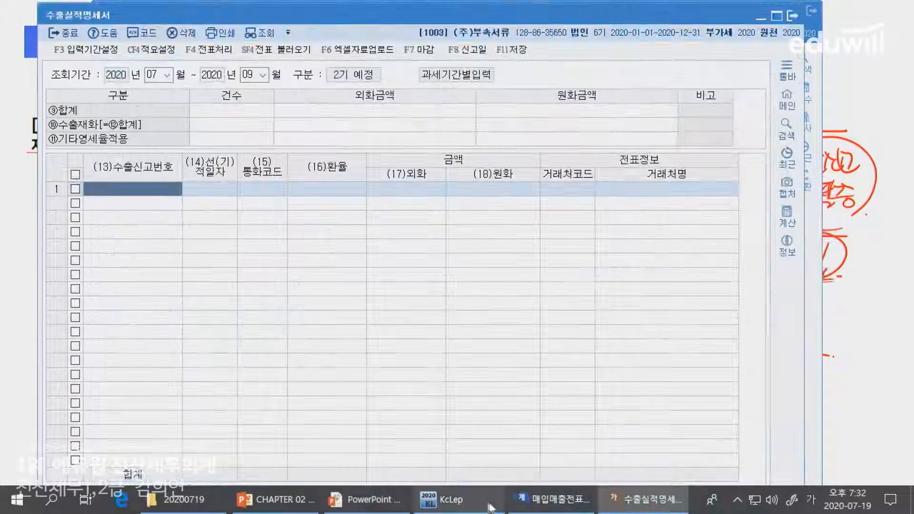
click(379, 509)
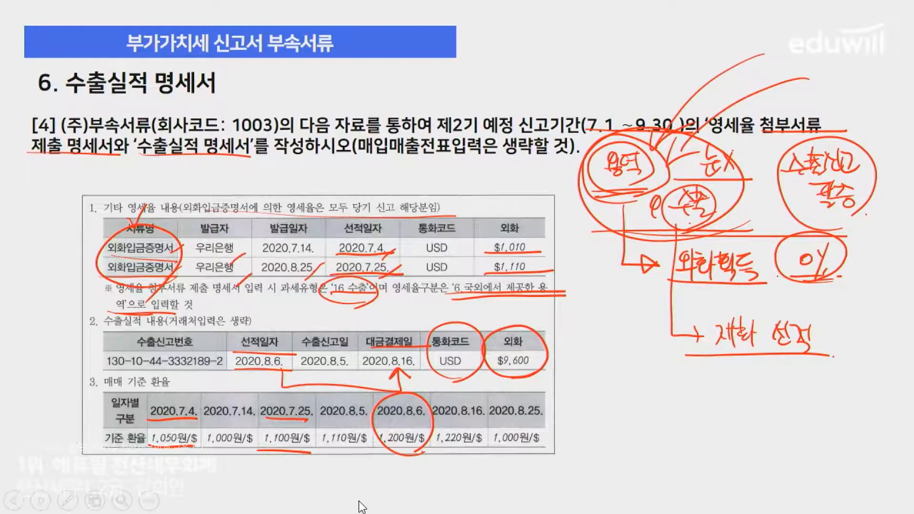
key(alt+Tab)
mouse_move(362, 507)
text(130-10-)
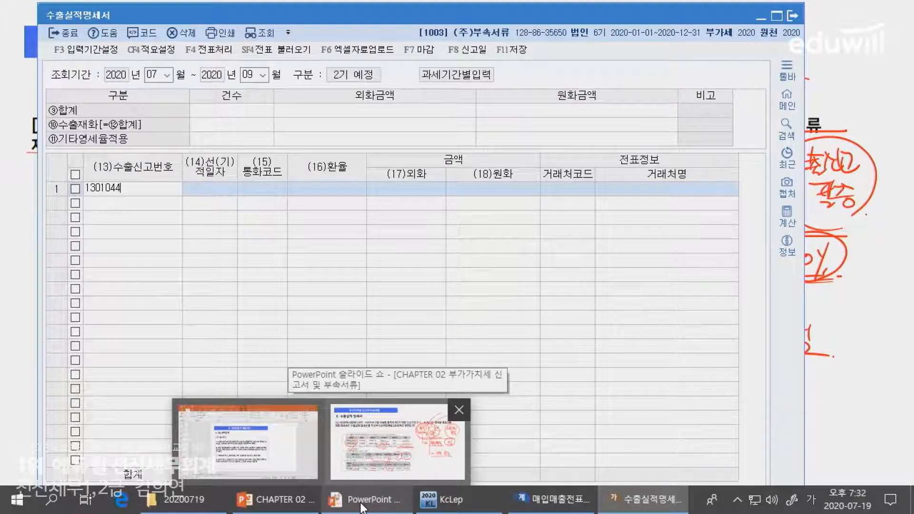
text(44-3332189-2)
key(Return)
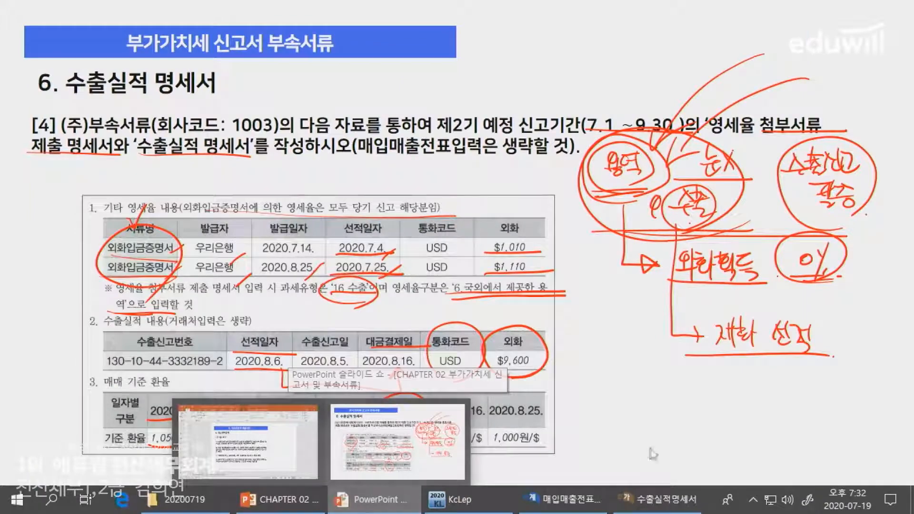
Recheck the slide, then set the first line's shipping date to 2020-08-06 and its currency code to USD
click(362, 429)
key(alt+Tab)
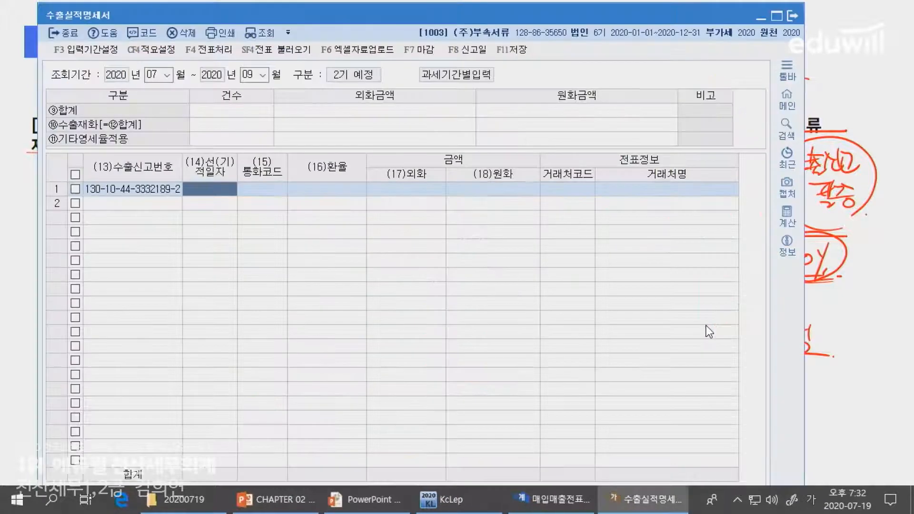
text(0806)
key(Return)
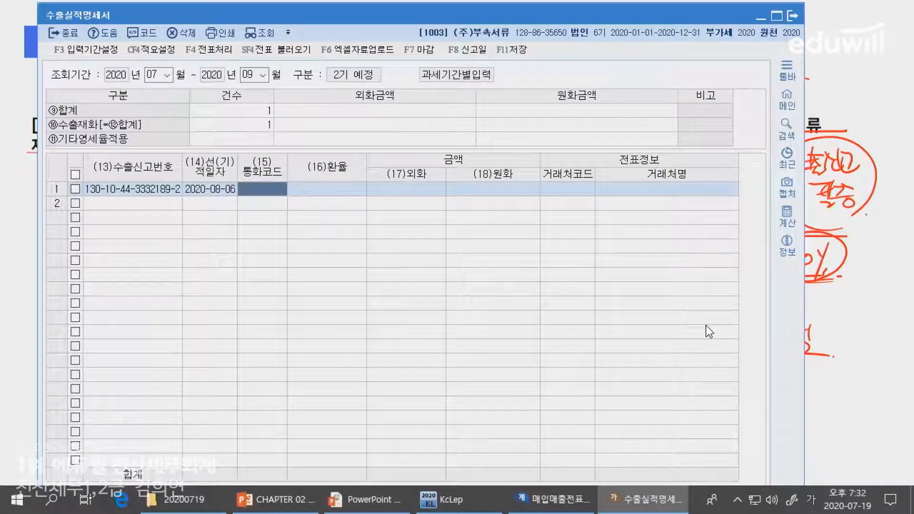
key(F2)
text(미국)
key(Return)
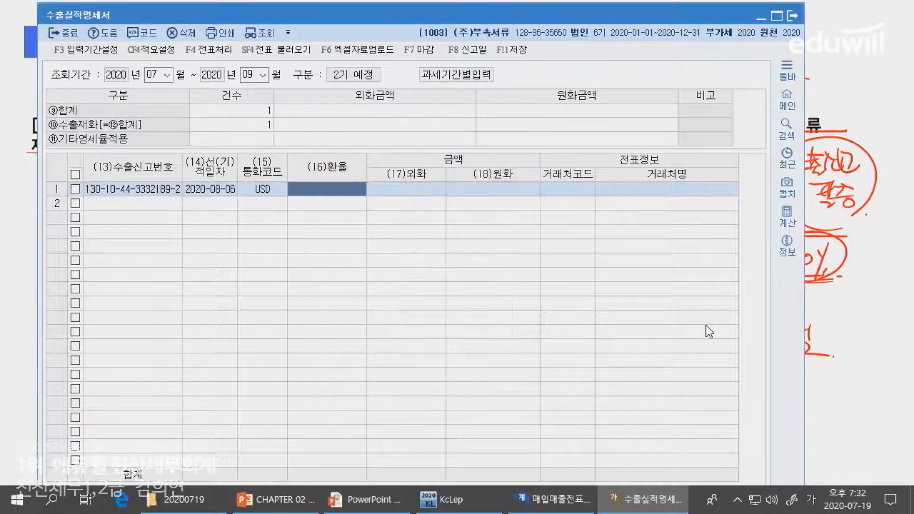
Enter 1,200 as the first line's exchange rate, using the slide's base rate for the shipping date
key(alt+Tab)
key(alt+Tab)
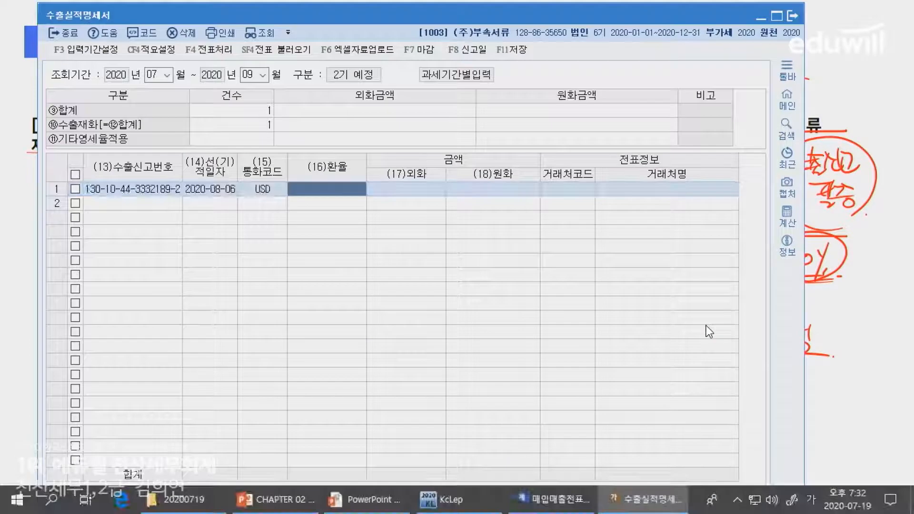
text(200)
key(Return)
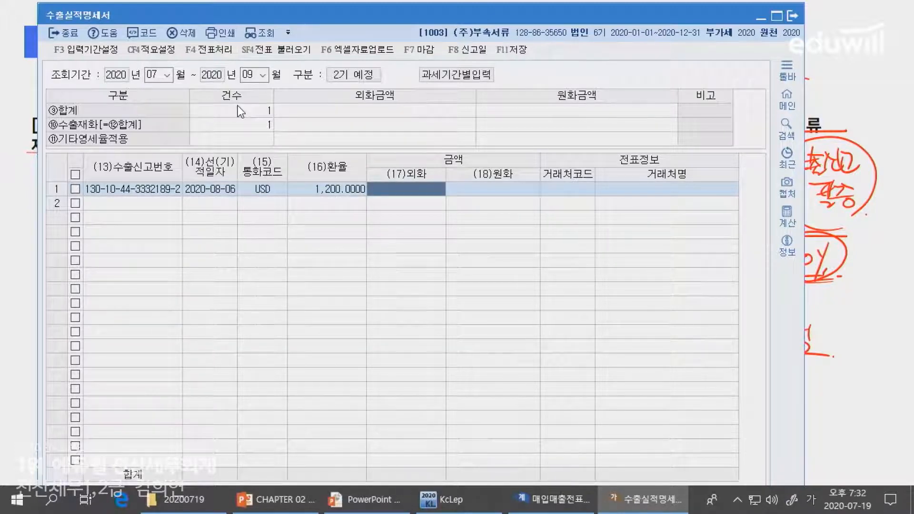
Check the export's foreign currency amount on the slide and enter 9,600 on the first line in KcLep
key(alt+Tab)
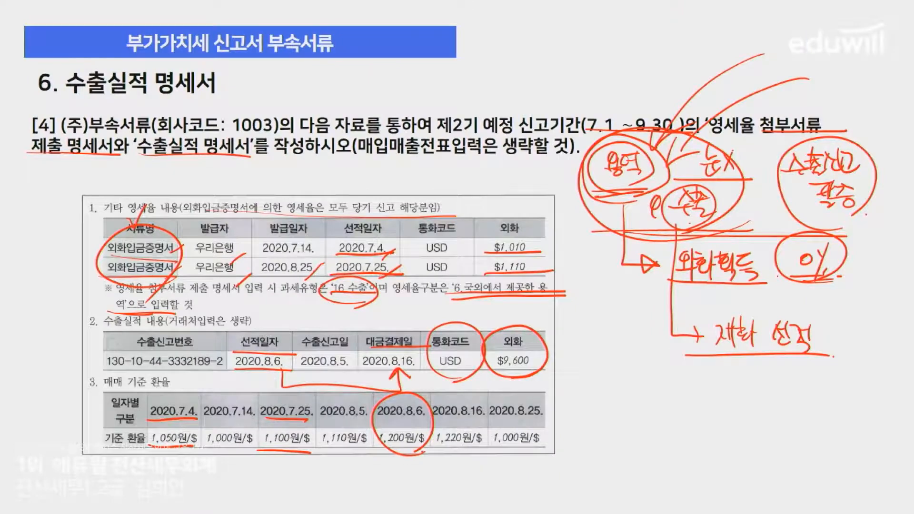
key(alt+Tab)
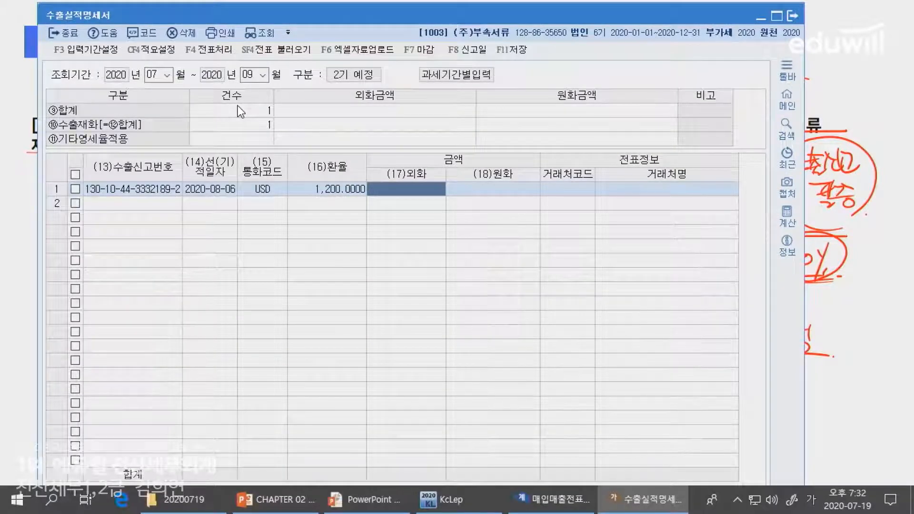
key(alt+Tab)
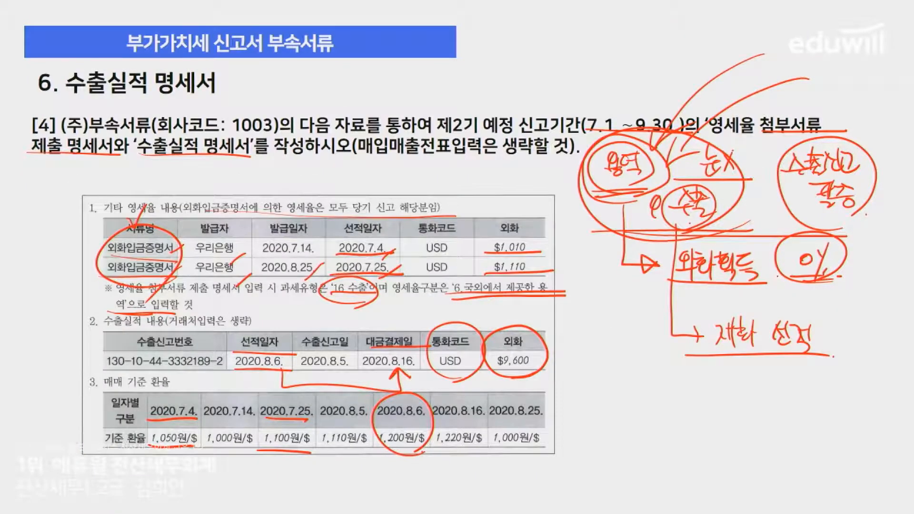
key(alt+Tab)
text(9600)
key(Return)
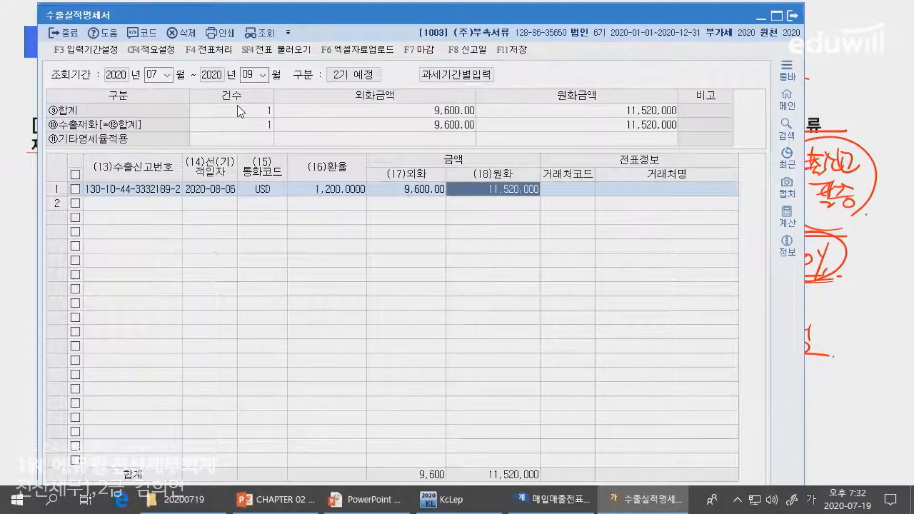
key(Return)
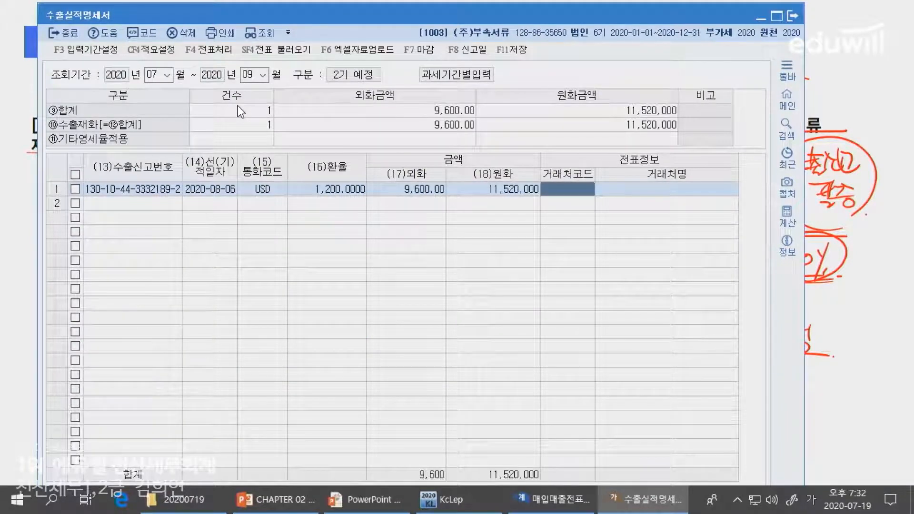
Underline the note about omitting the customer entry (거래처입력은 생략) on the PowerPoint slide and return to KcLep
key(alt+Tab)
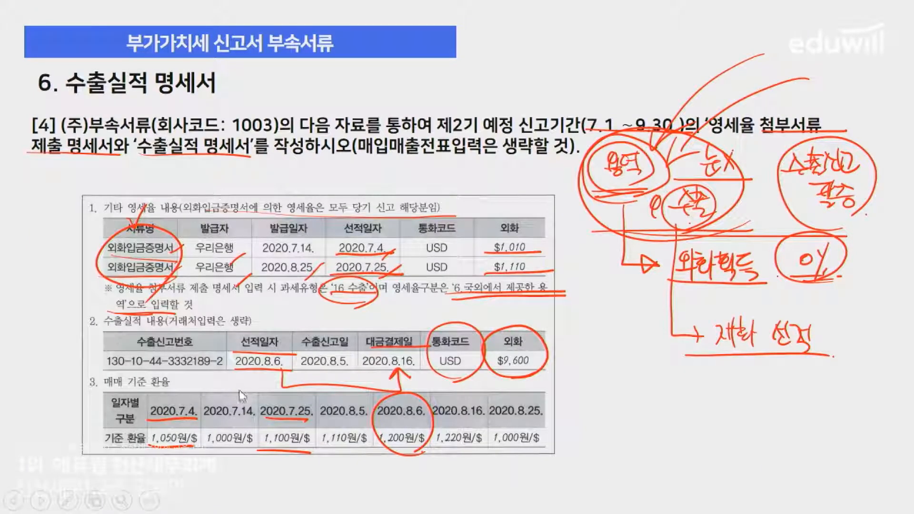
drag(172, 328, 257, 329)
key(alt+Tab)
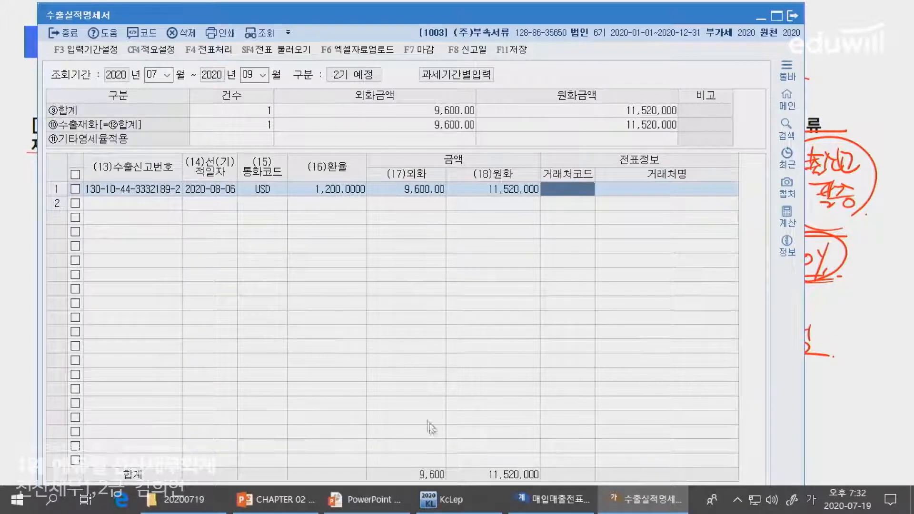
click(555, 499)
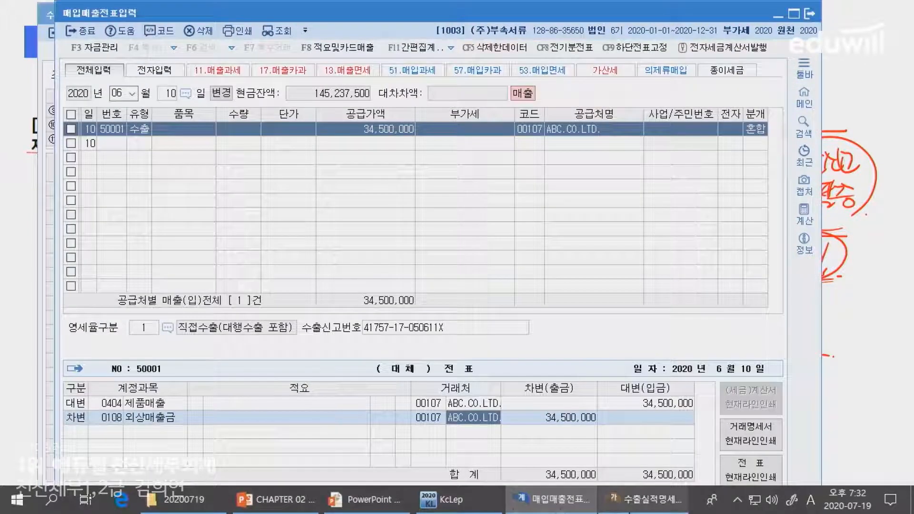
click(440, 508)
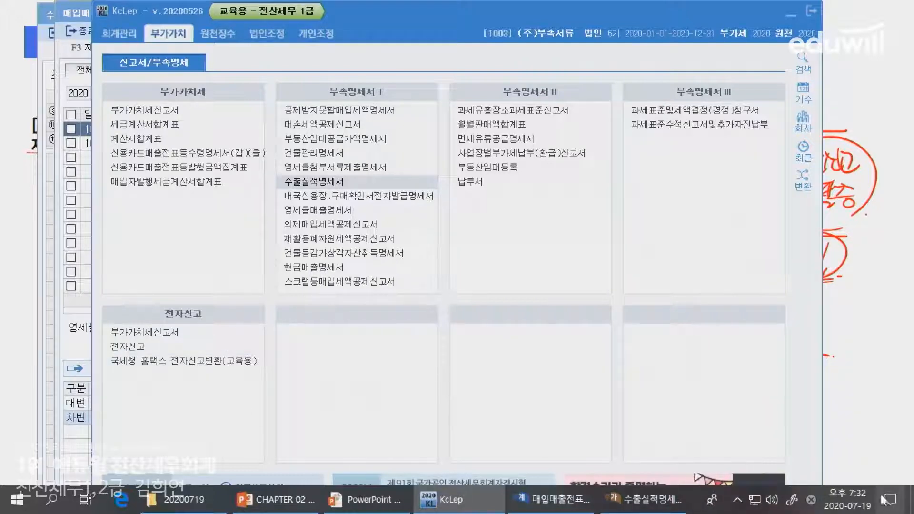
click(642, 499)
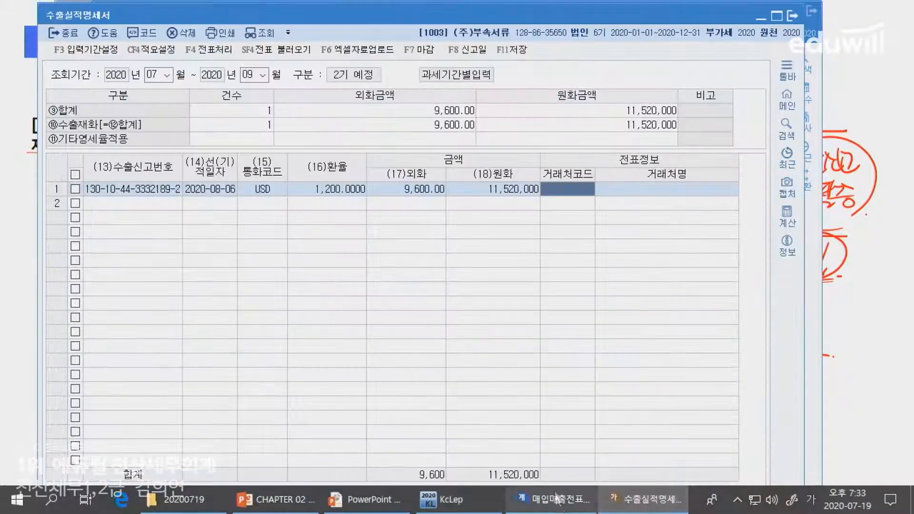
click(840, 416)
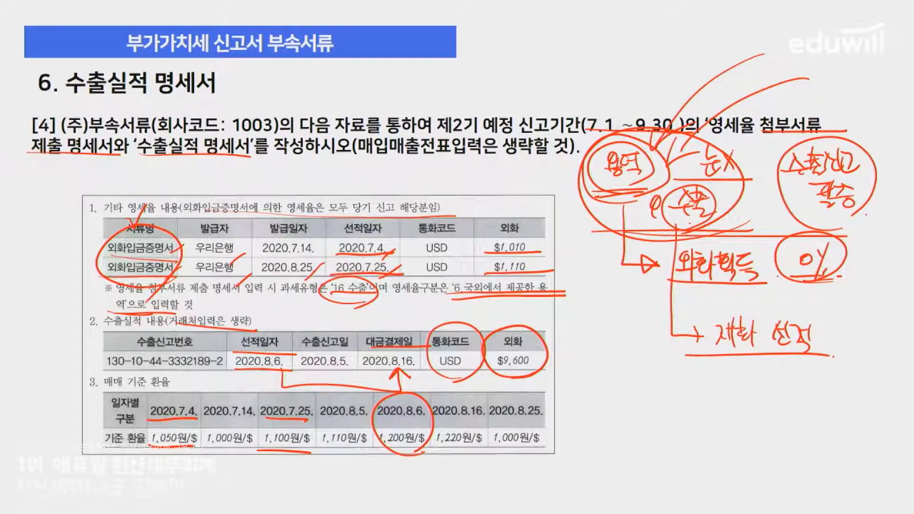
key(alt+Tab)
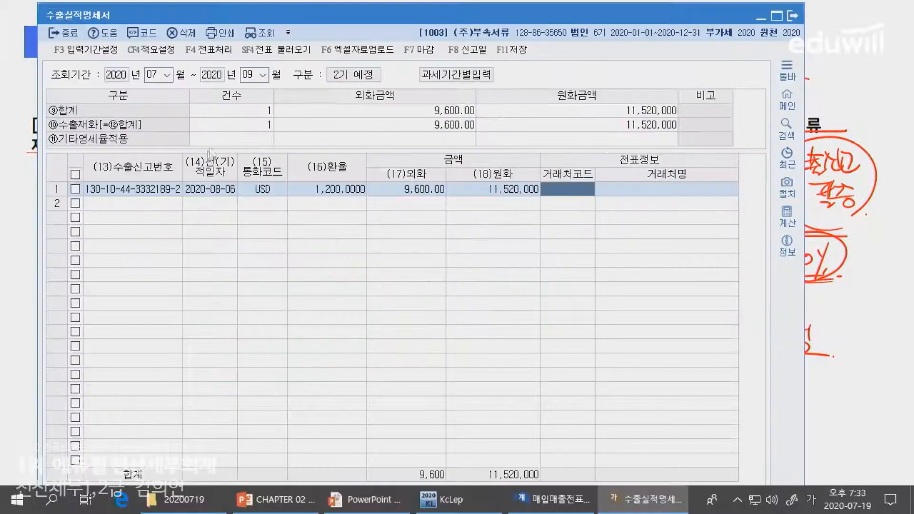
Reopen the zero-rate attachment submission statement (영세율첨부서류제출명세서) for July through September 2020 and load its saved data
click(230, 139)
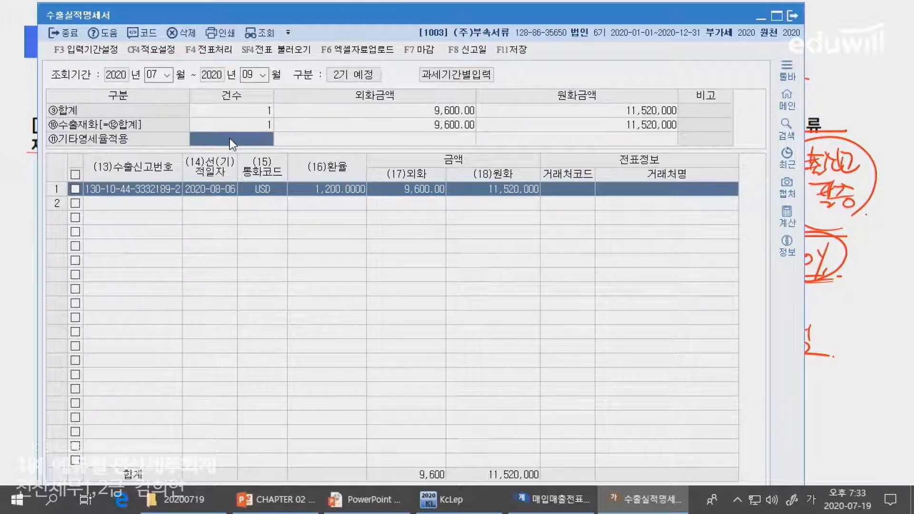
click(459, 500)
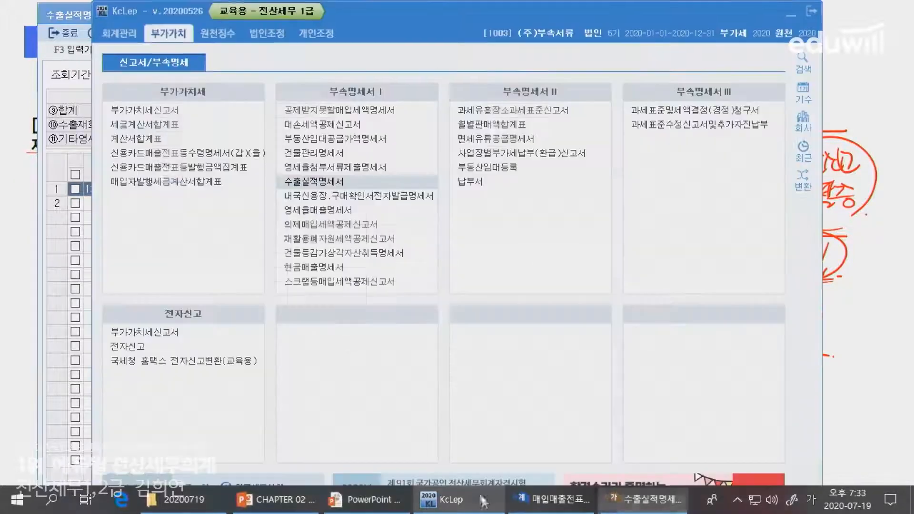
click(321, 164)
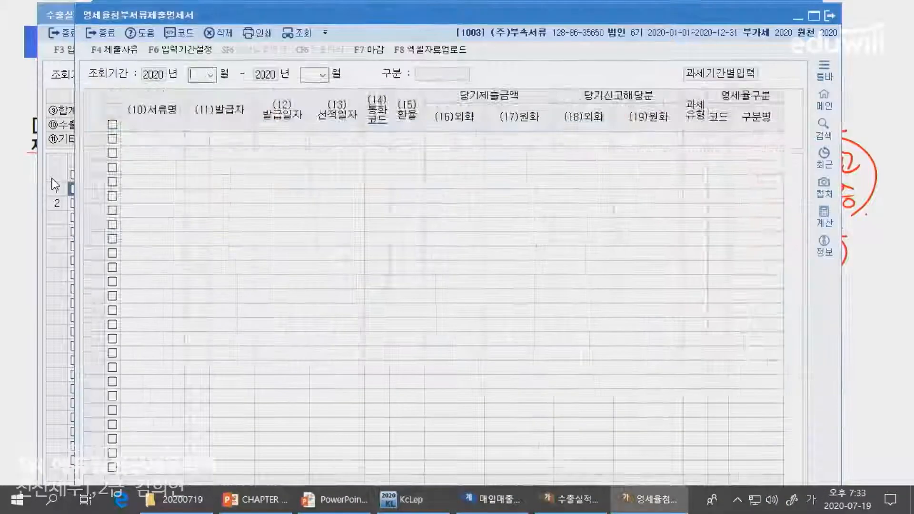
click(63, 187)
key(alt+Tab)
text(7)
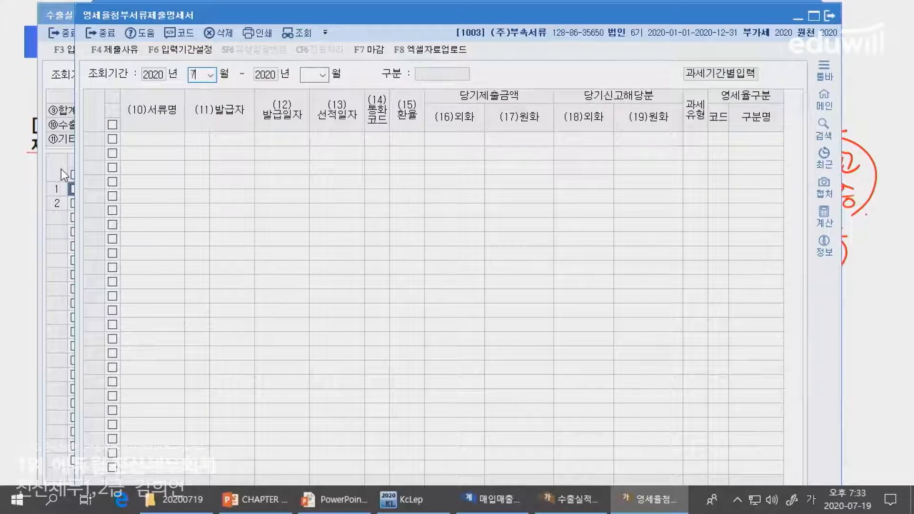
key(Return)
text(9)
key(Return)
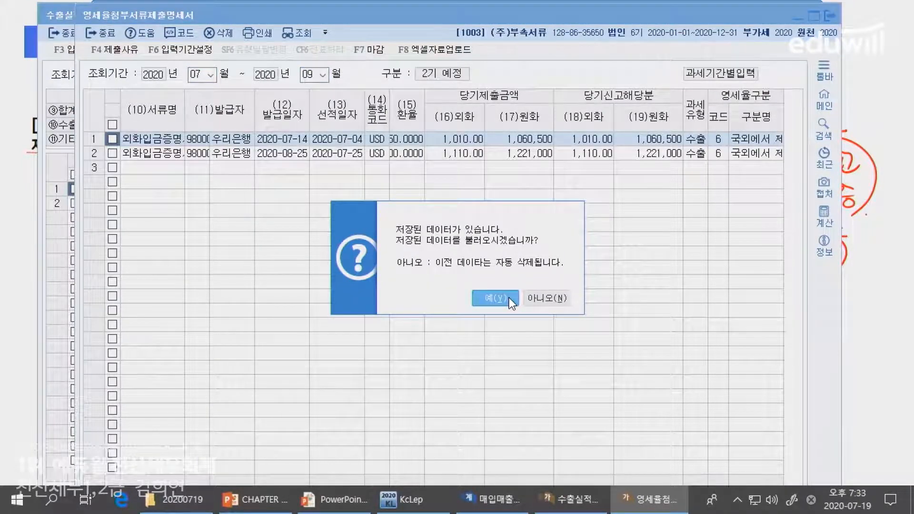
click(550, 299)
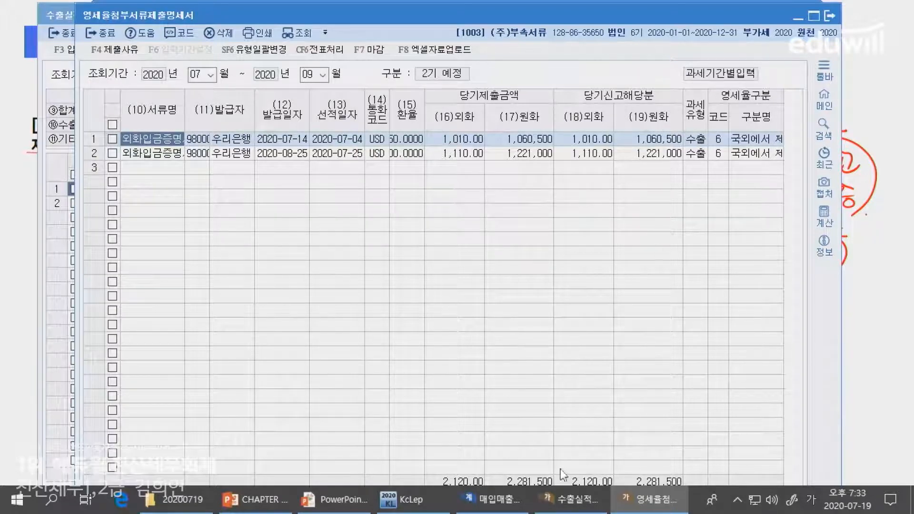
In the export performance statement, set the other zero-rate (기타영세율적용) count to 2, checking against the attachment statement's lines
click(571, 499)
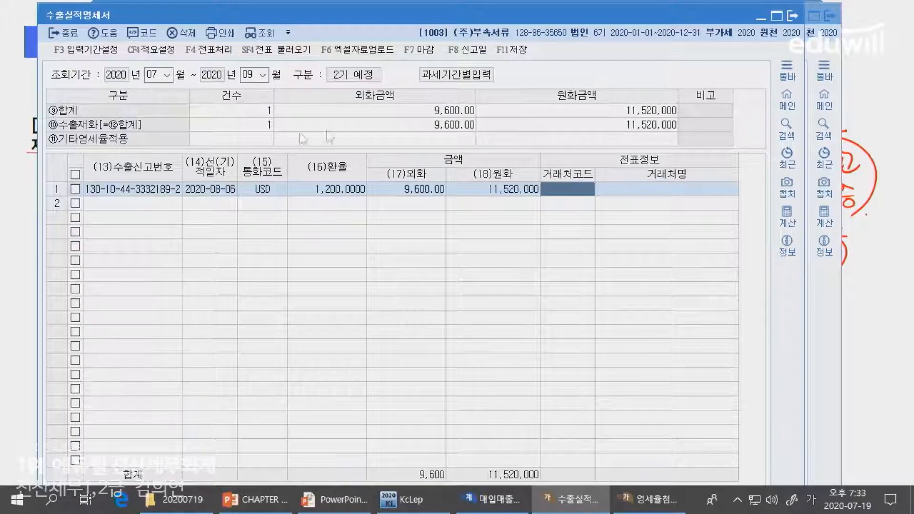
click(344, 137)
click(244, 142)
click(651, 499)
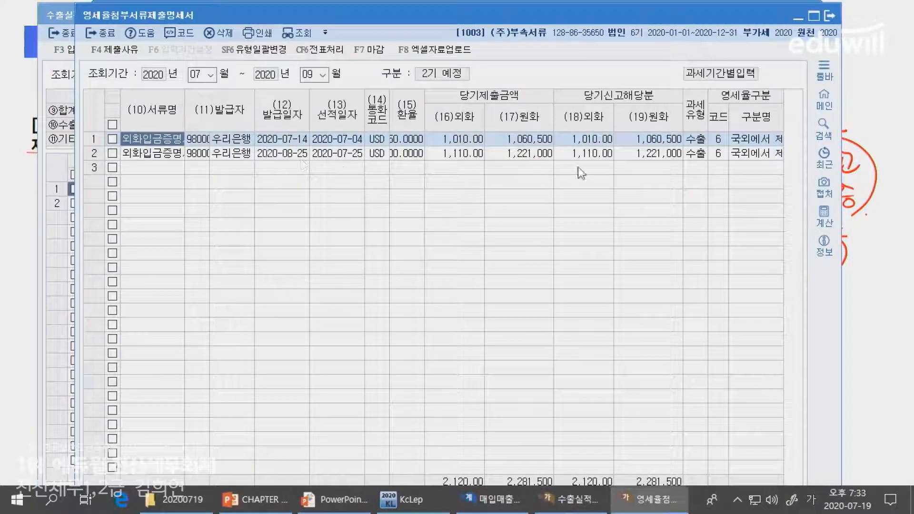
key(alt+Tab)
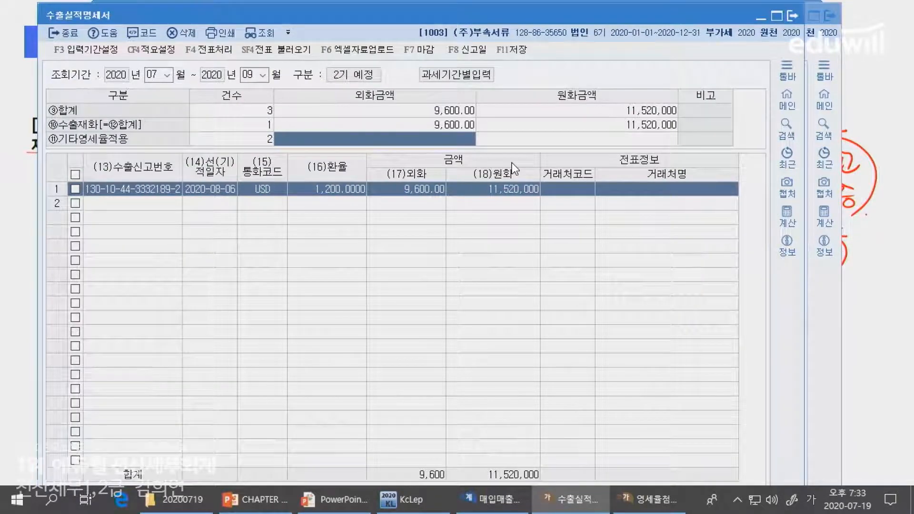
Enter the other zero-rate (기타영세율적용) foreign amount 2,120 and won amount 2,281,500, taken from the attachment submission statement's totals
key(alt+Tab)
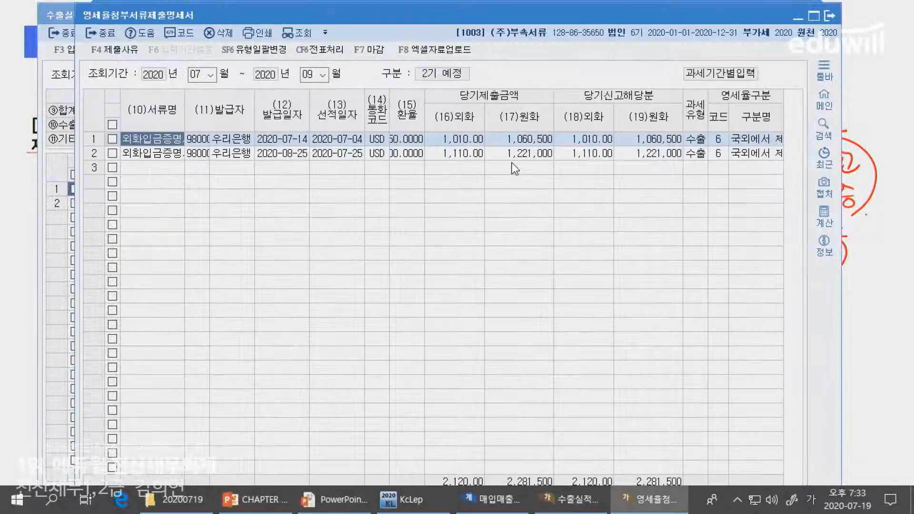
key(alt+Tab)
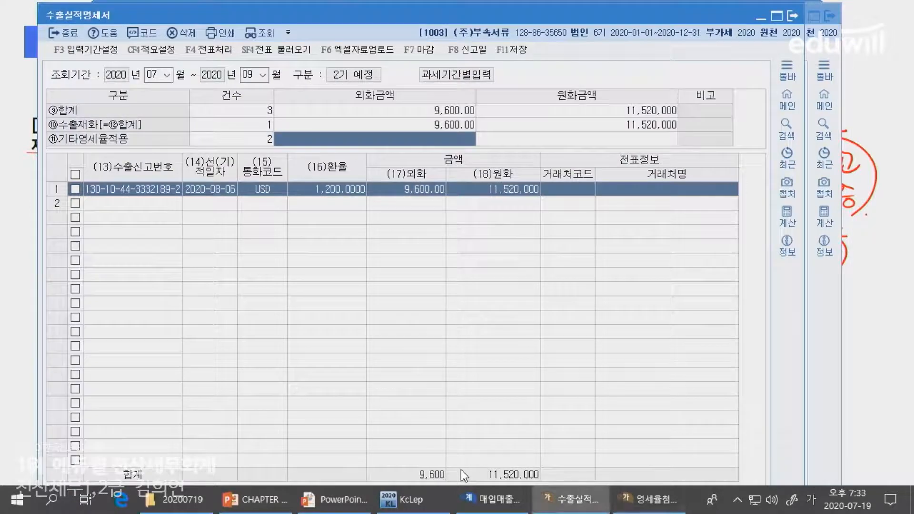
key(alt+Tab)
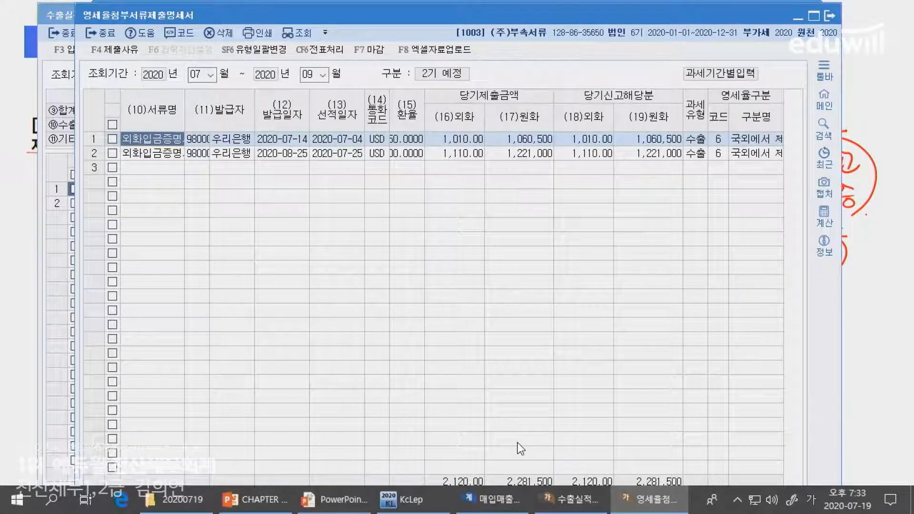
key(alt+Tab)
text(2,281,500)
key(Return)
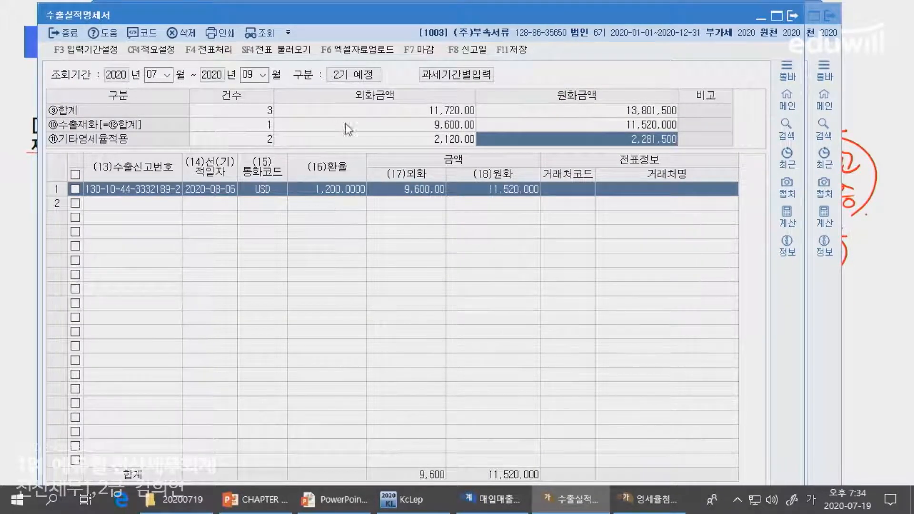
Review the exported goods (수출재화) row and compare the other zero-rate count with the lines in the attachment submission statement
click(310, 125)
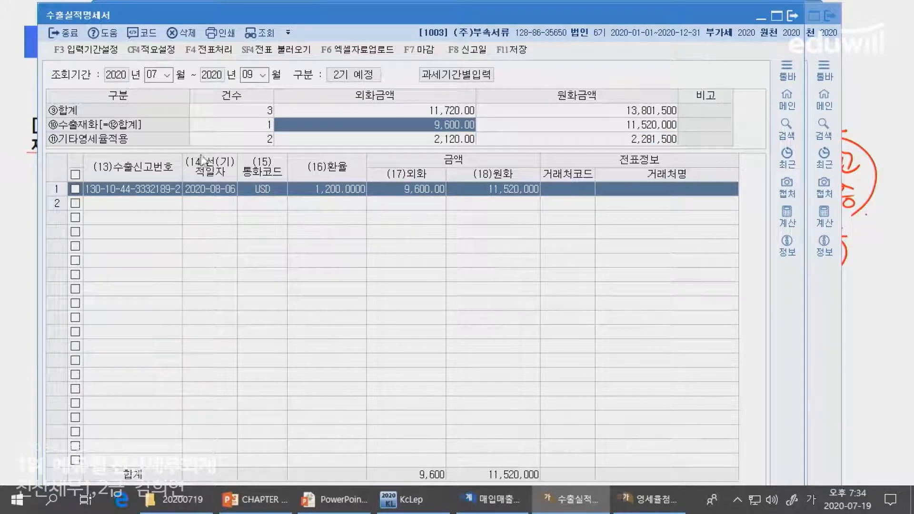
key(Left)
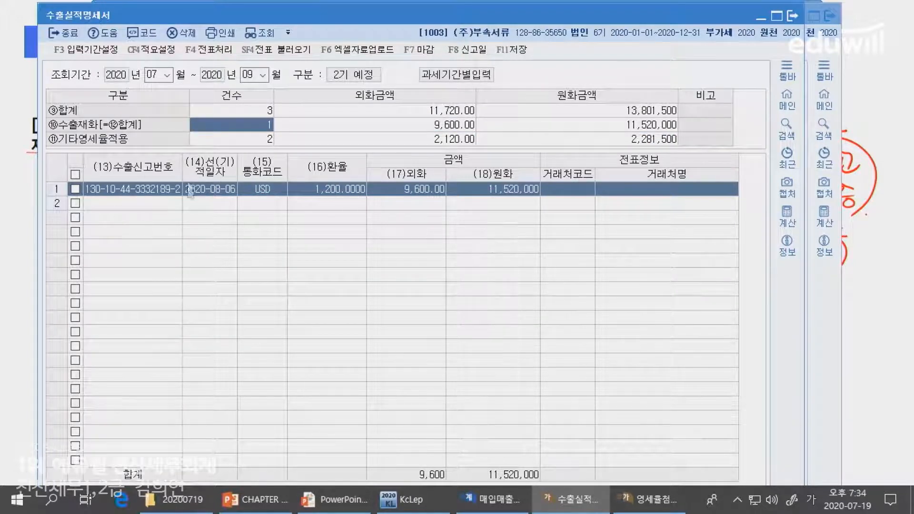
click(225, 139)
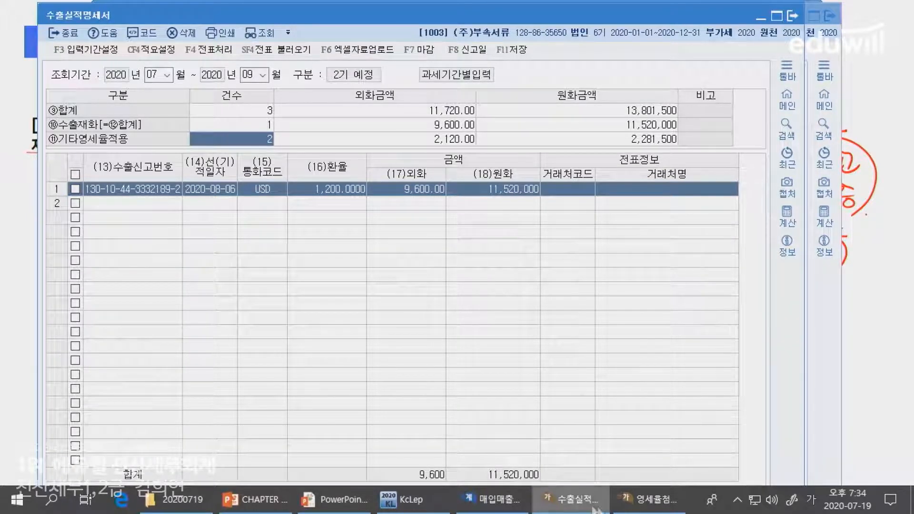
click(653, 500)
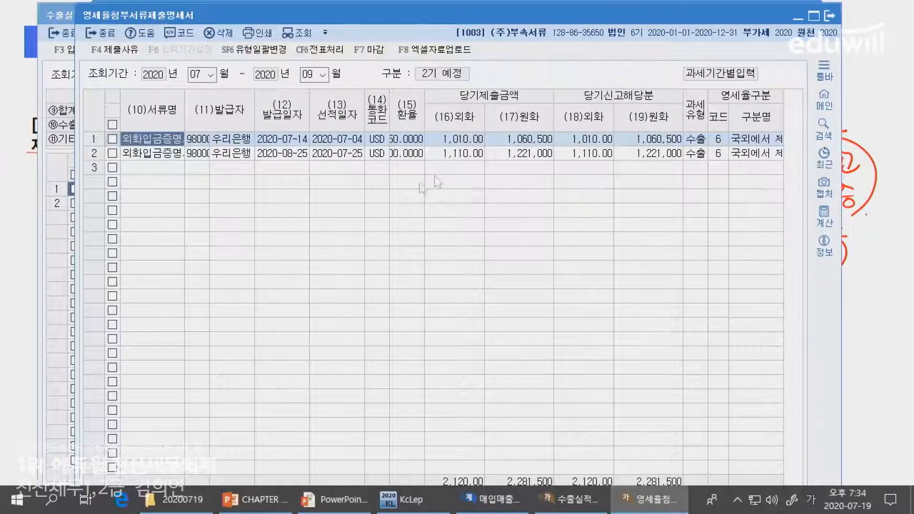
click(589, 508)
Compare the other zero-rate foreign and won amounts in the export performance statement with the attachment submission statement's totals
click(411, 143)
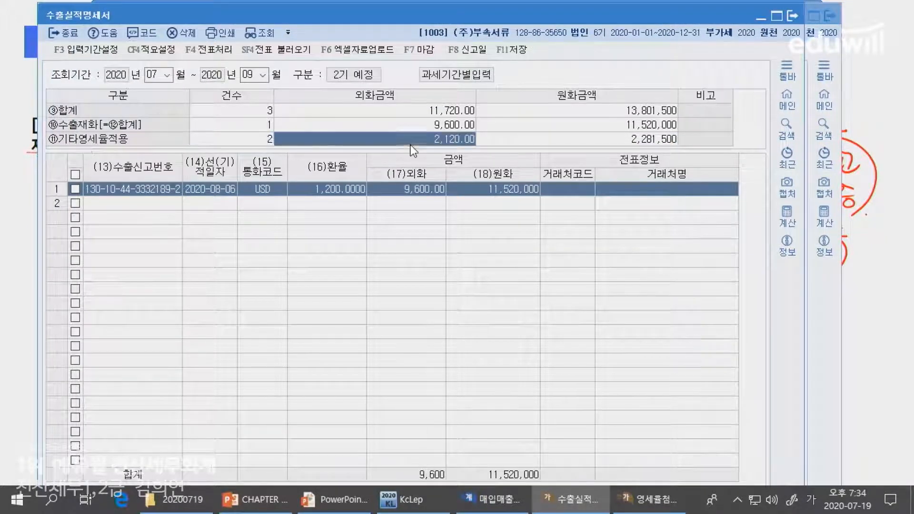
key(Return)
click(426, 140)
click(537, 143)
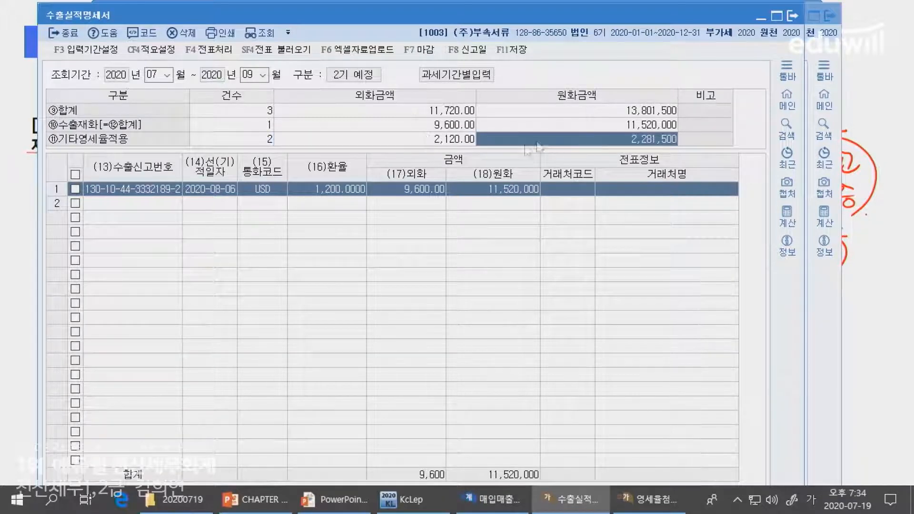
click(385, 139)
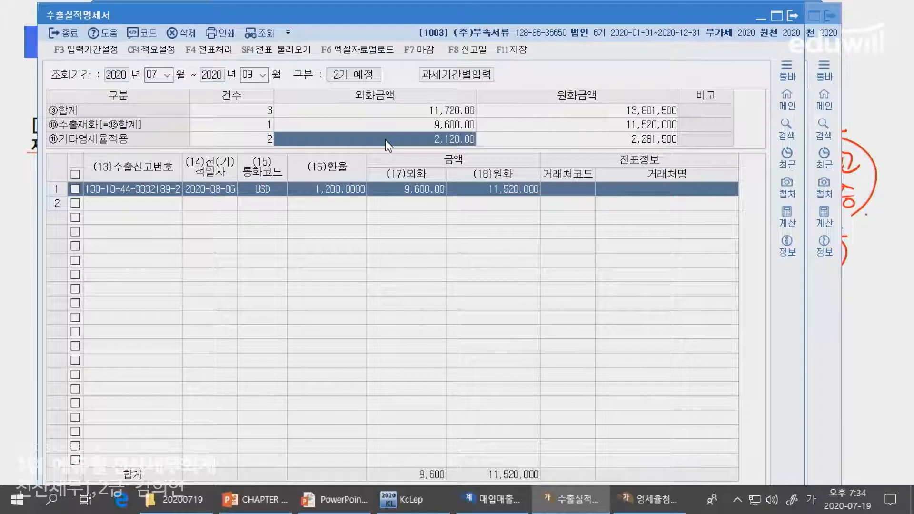
click(592, 193)
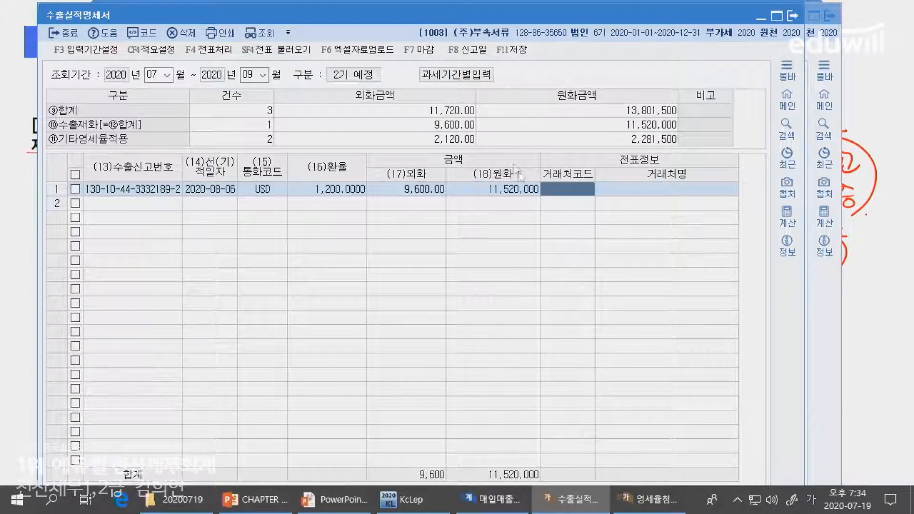
click(503, 143)
click(397, 141)
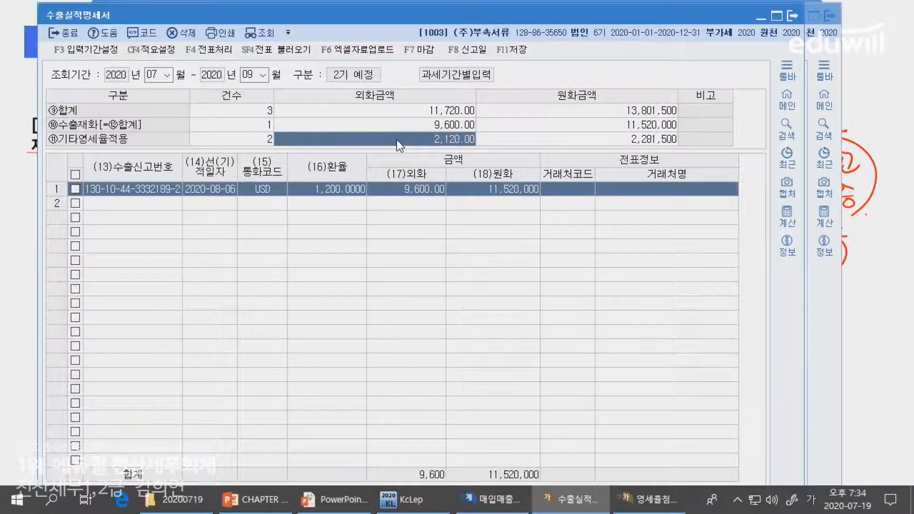
click(648, 499)
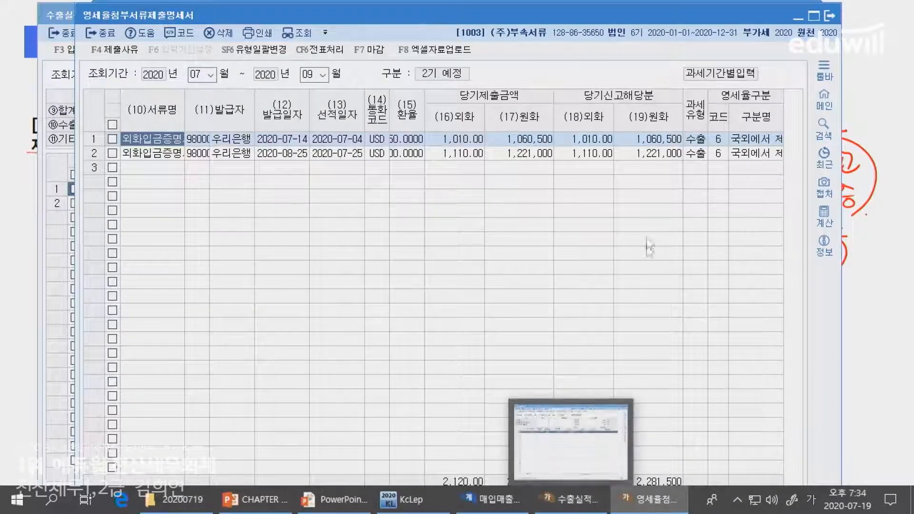
click(573, 499)
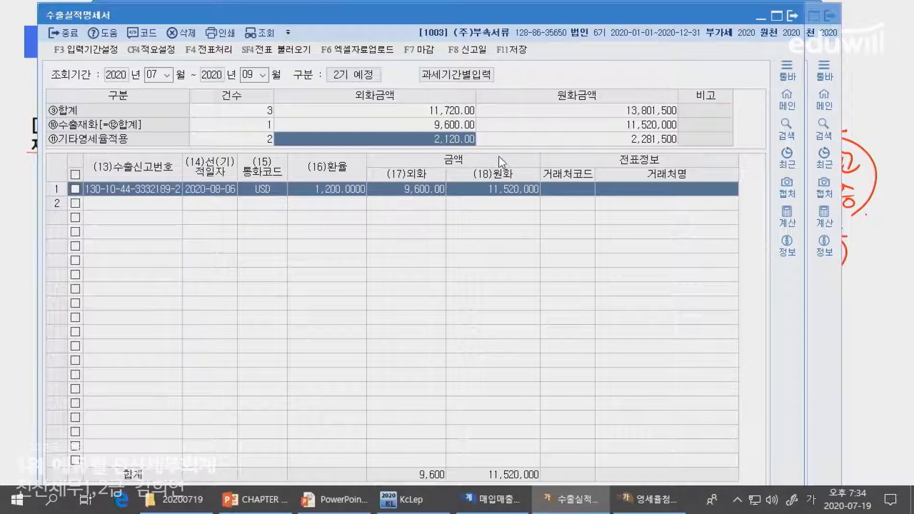